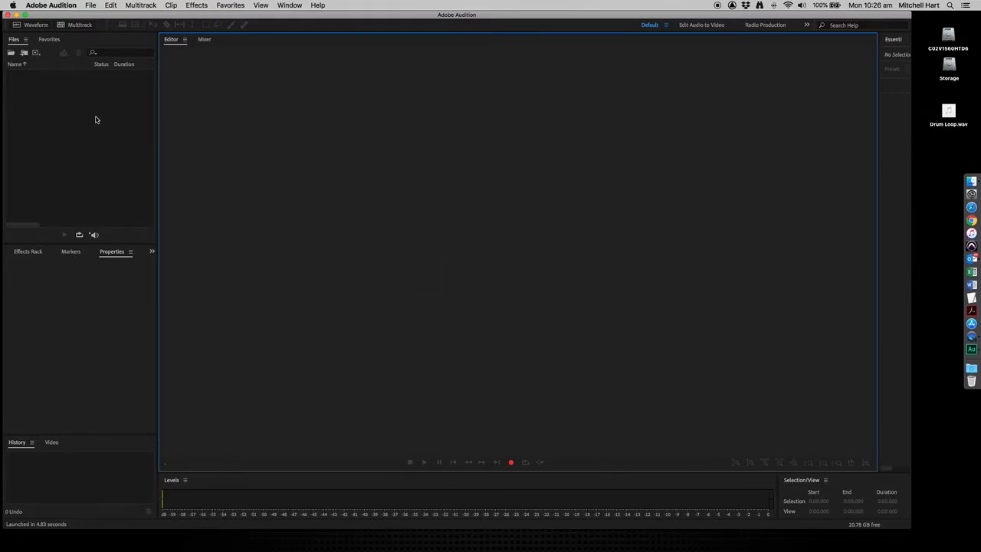
- Configure the audio hardware with Built-in Microphone as default input, Built-in Output as default output and an I/O buffer of 16 samples
click(50, 6)
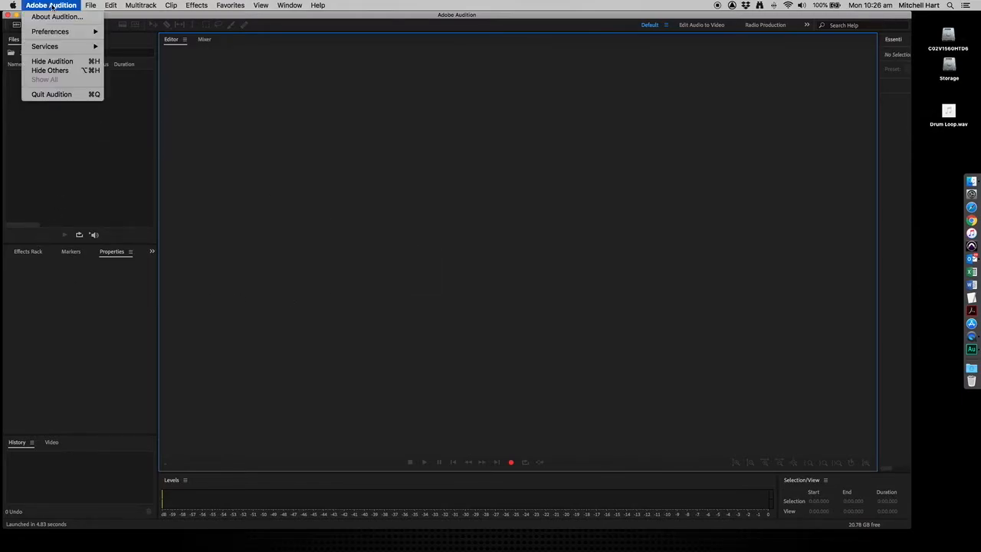
mouse_move(94, 32)
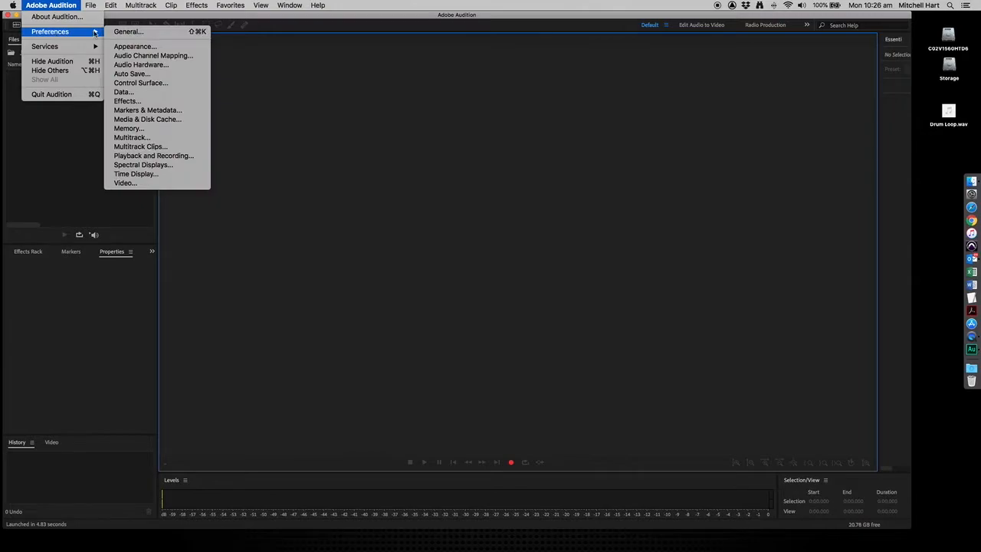
click(167, 68)
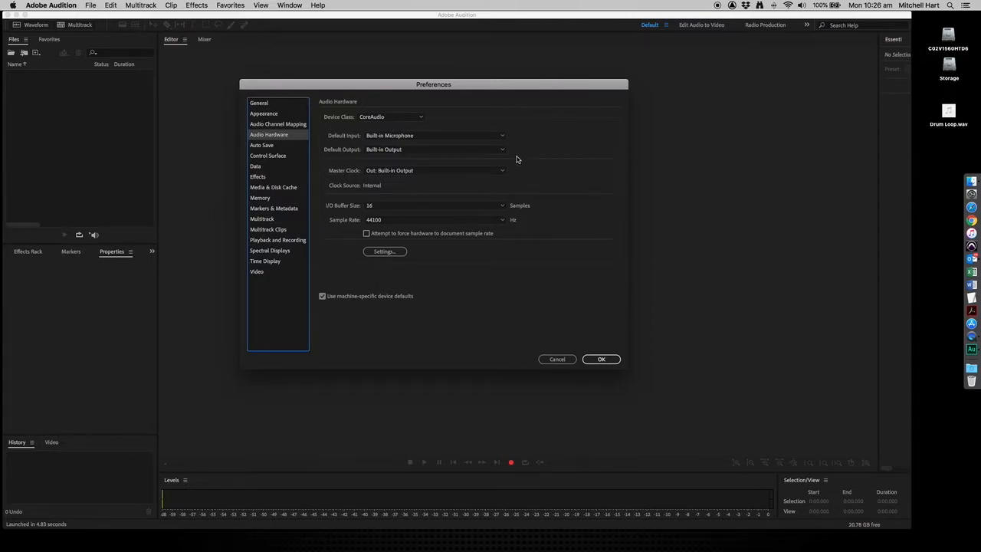
click(416, 138)
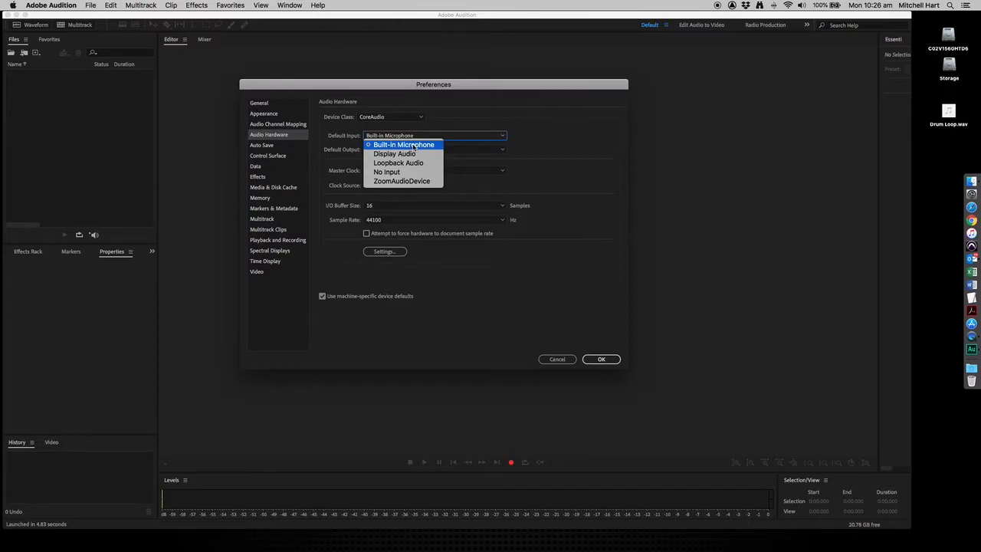
click(414, 146)
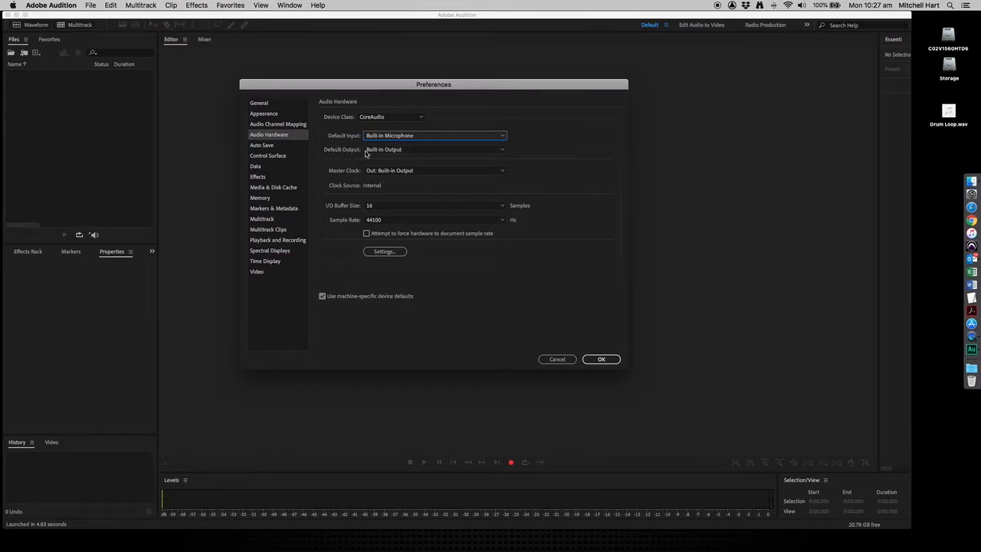
click(384, 150)
click(558, 135)
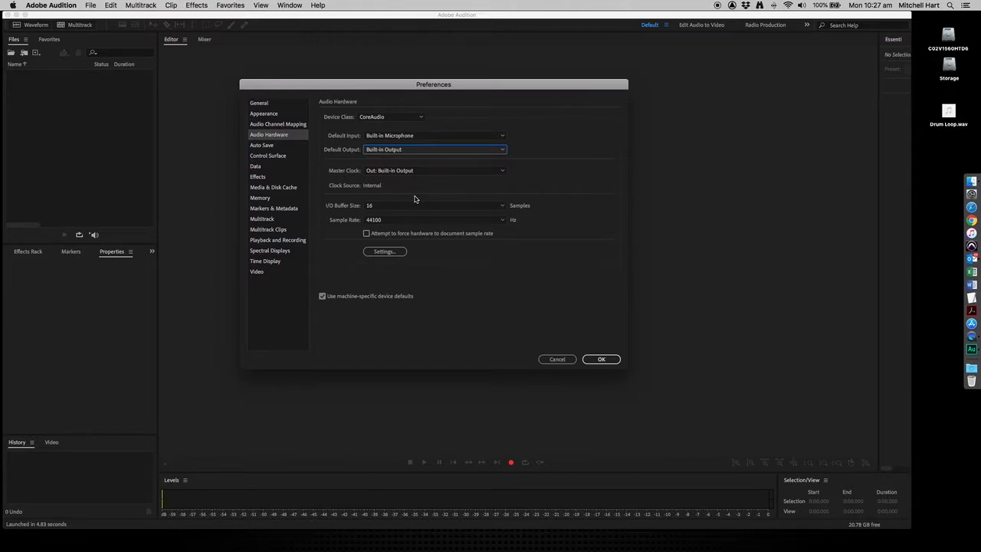
click(377, 207)
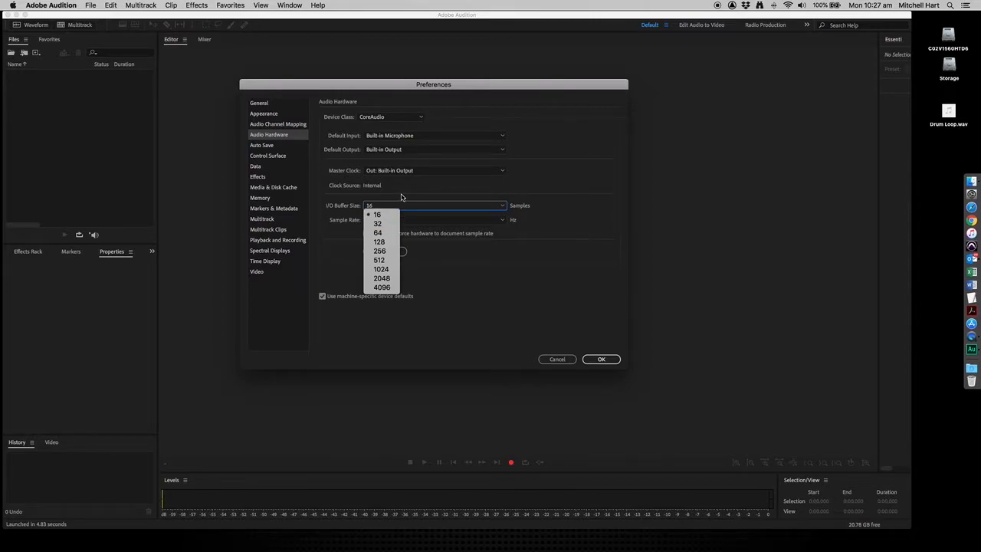
click(403, 198)
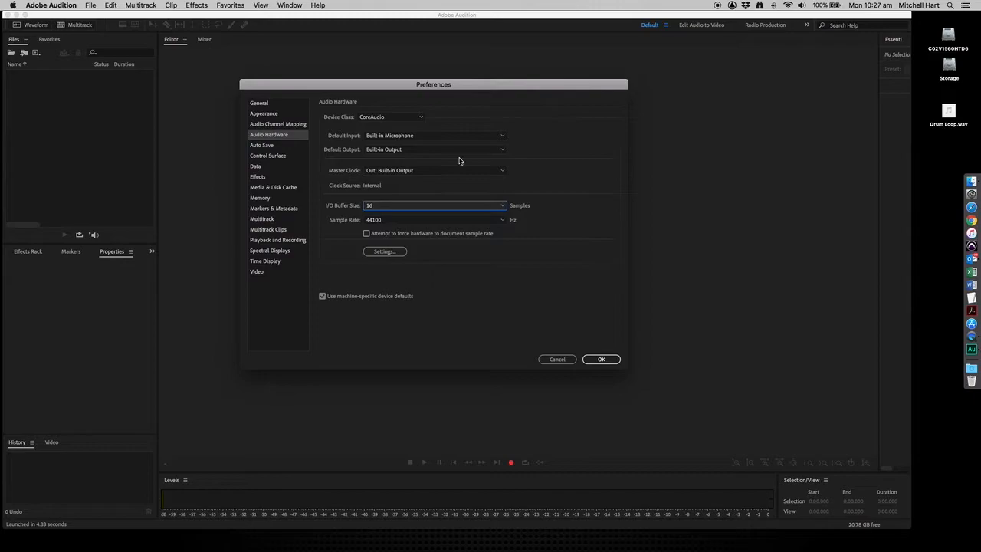
click(601, 360)
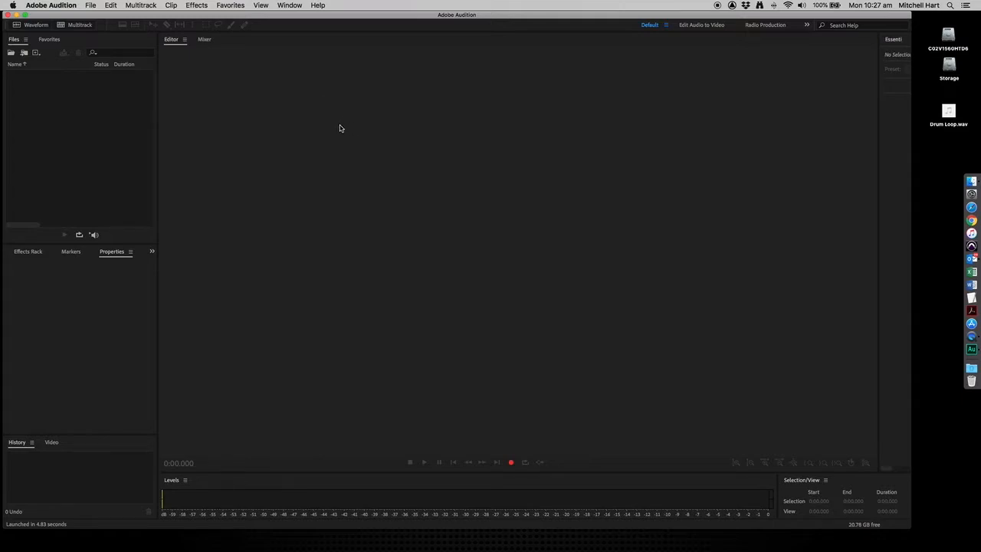
- Create a multitrack session named Comp 1 in the Desktop folder from the Empty Stereo Session template
click(77, 25)
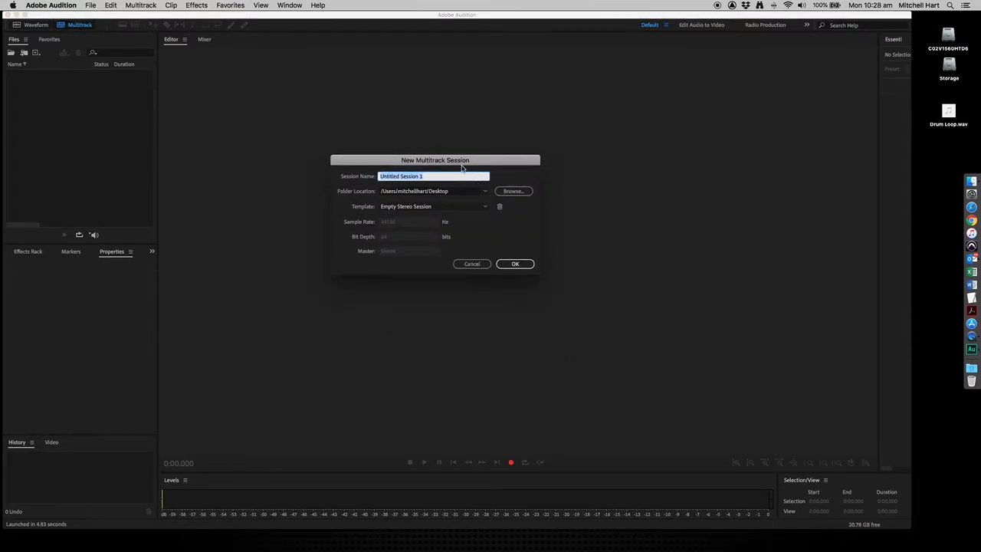
text(Ca)
text(mp)
click(513, 191)
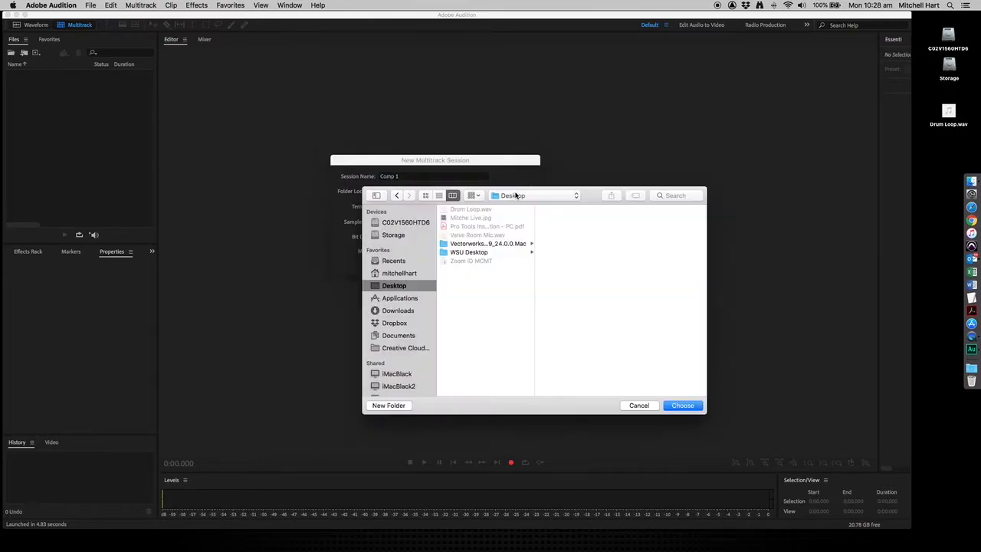
click(683, 408)
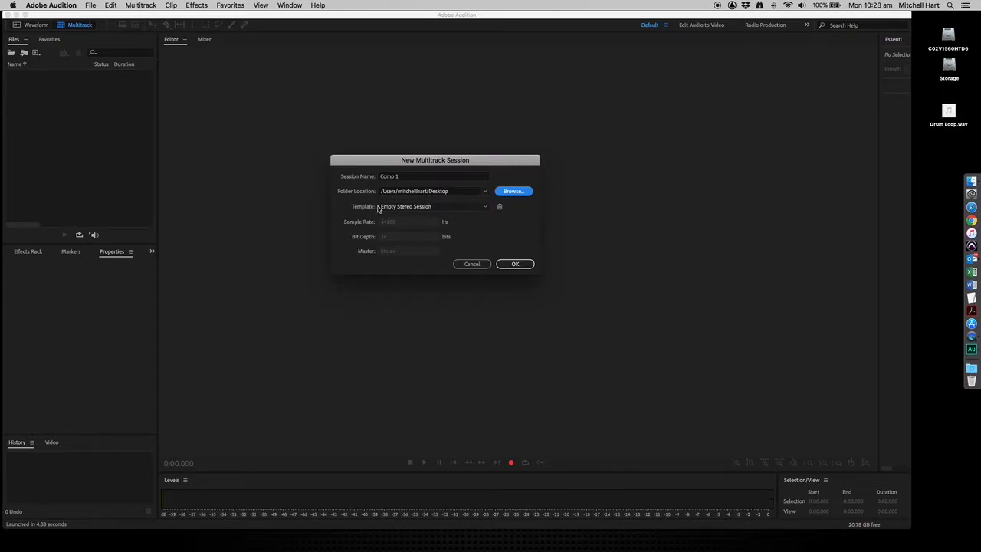
click(460, 211)
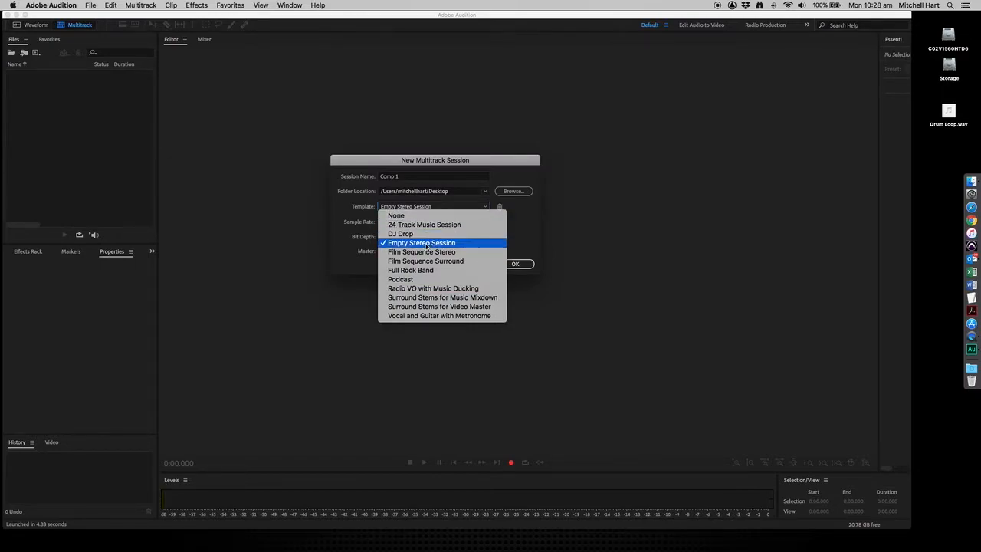
click(428, 244)
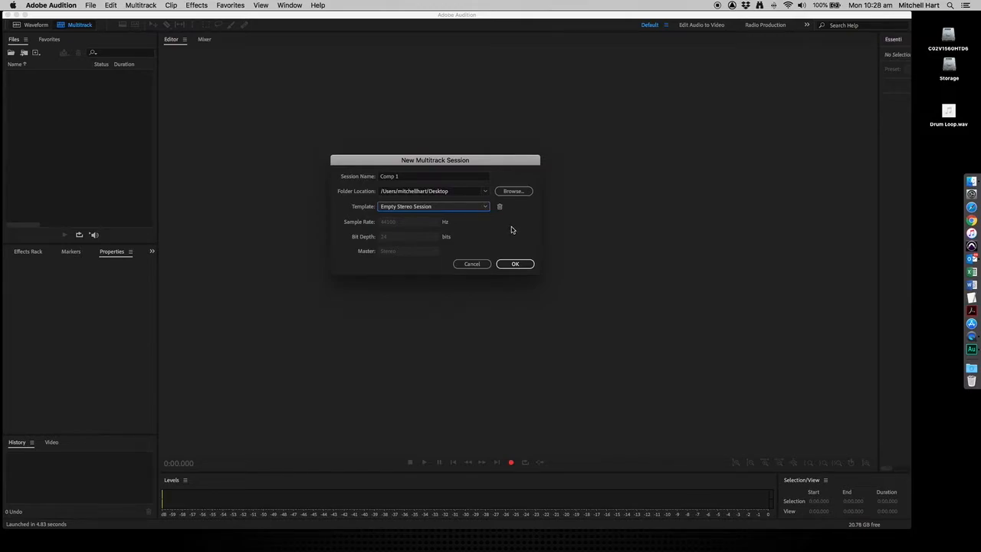
click(514, 265)
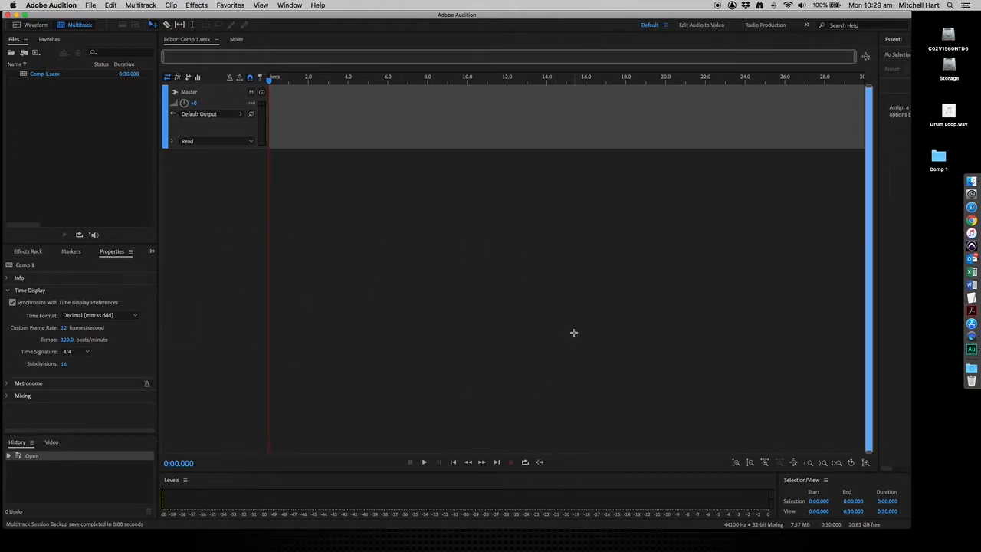
- Add a mono audio track named Vox1 and arm it for recording
click(138, 5)
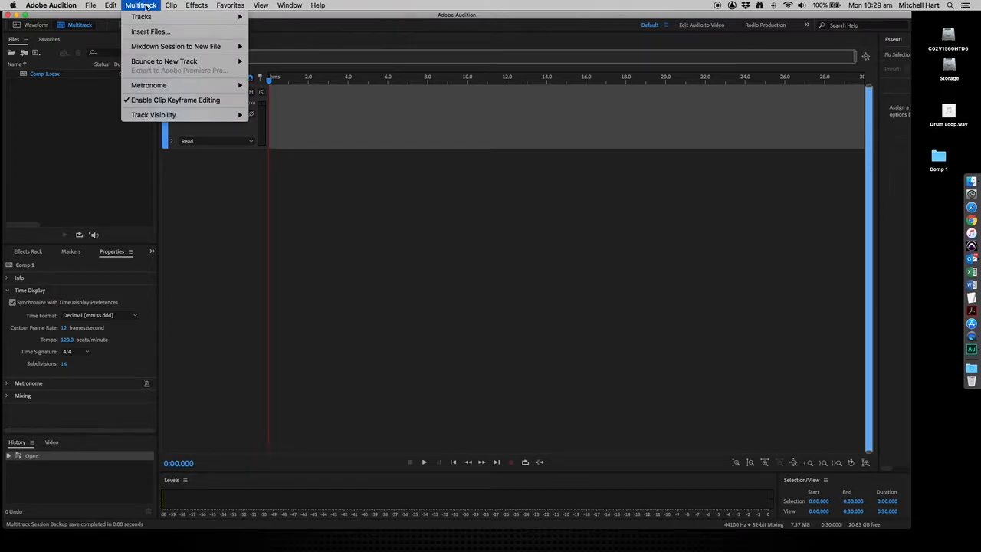
mouse_move(142, 16)
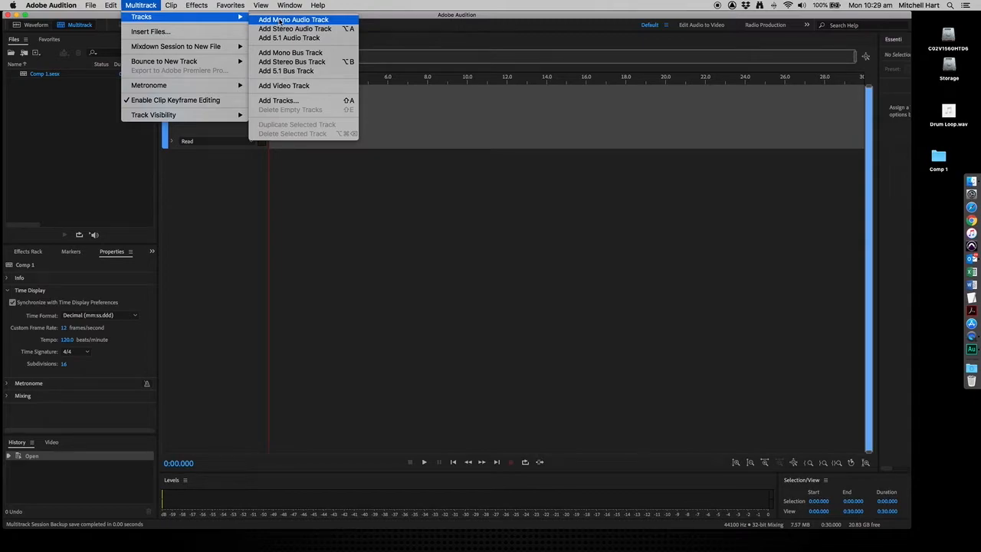
click(281, 20)
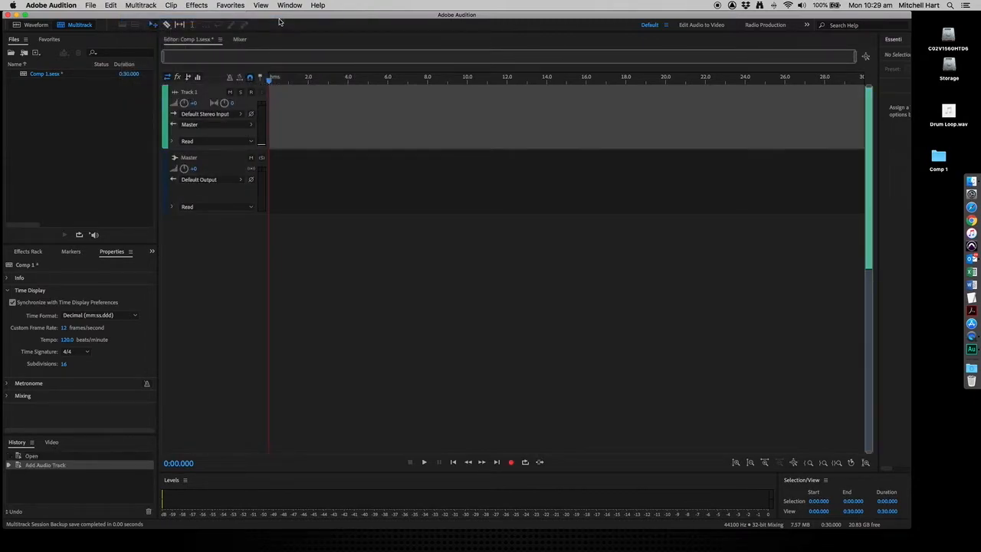
click(189, 92)
text(Vox1)
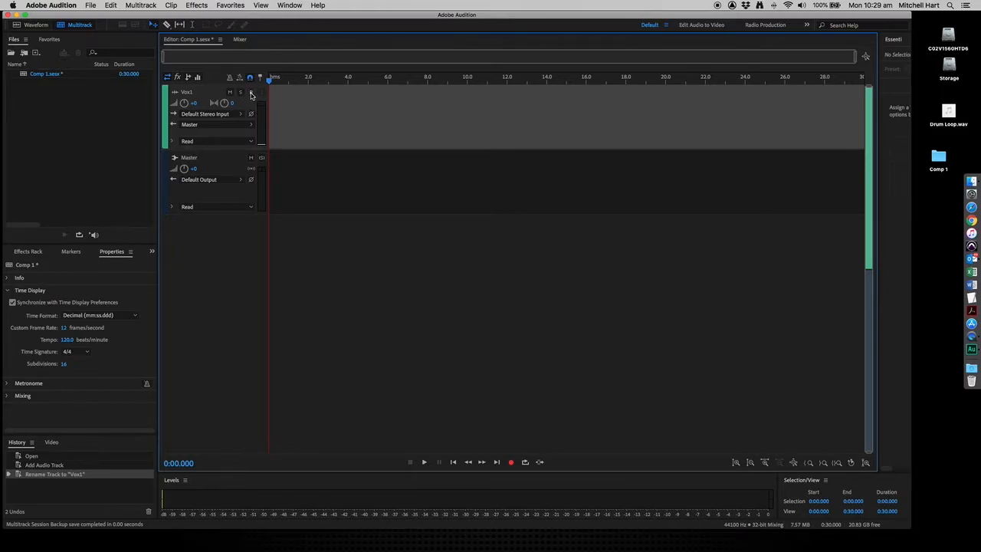
click(251, 93)
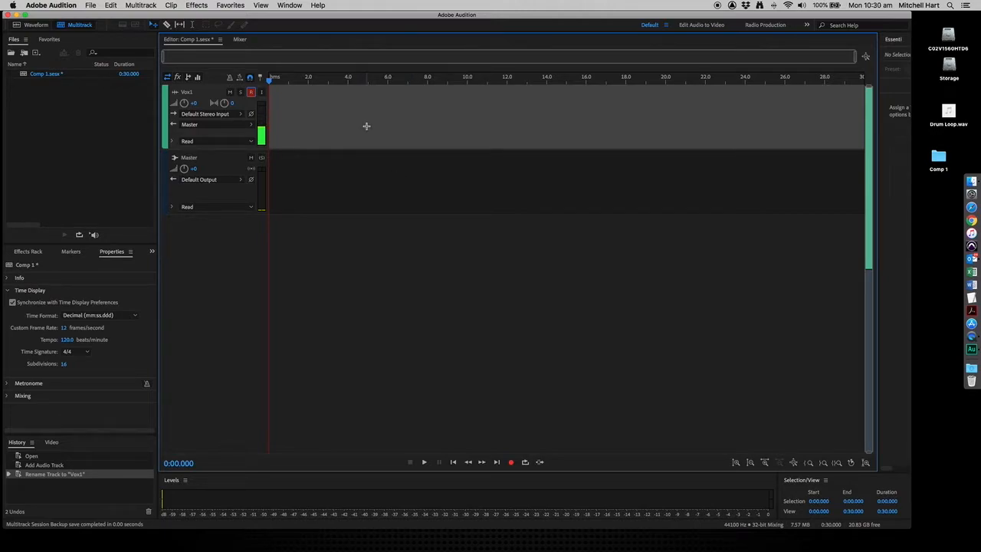
- Turn on the metronome and set the timeline's time display to Bars and Beats
click(230, 80)
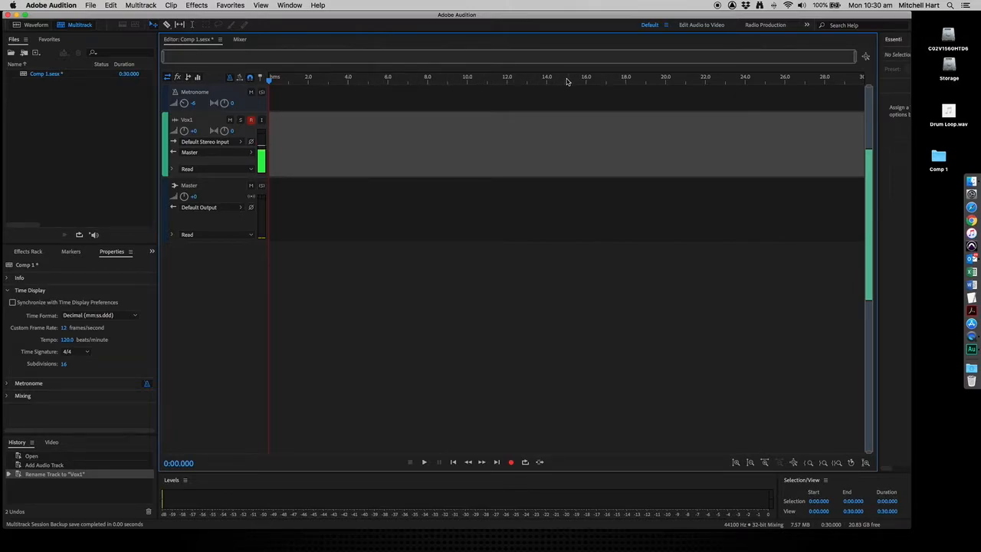
right_click(320, 80)
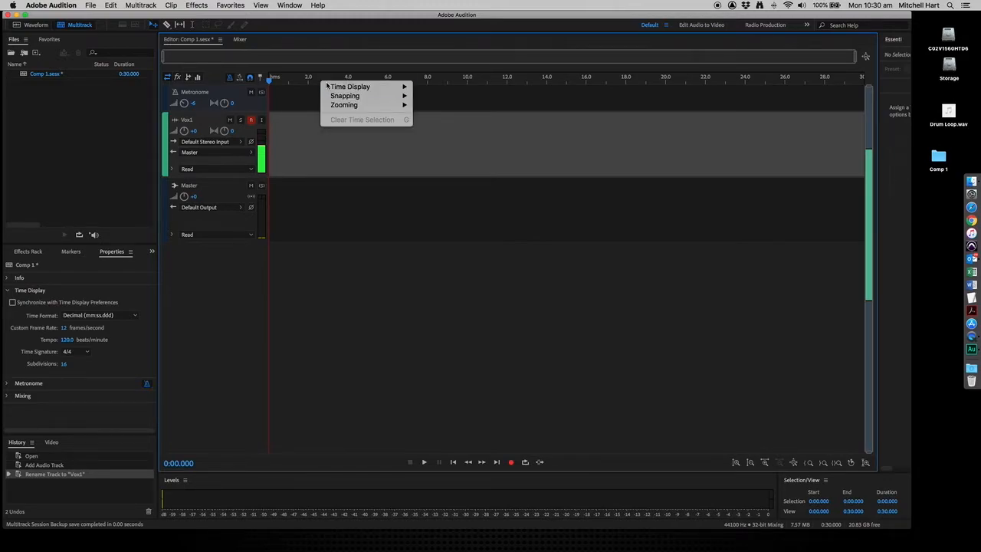
mouse_move(339, 88)
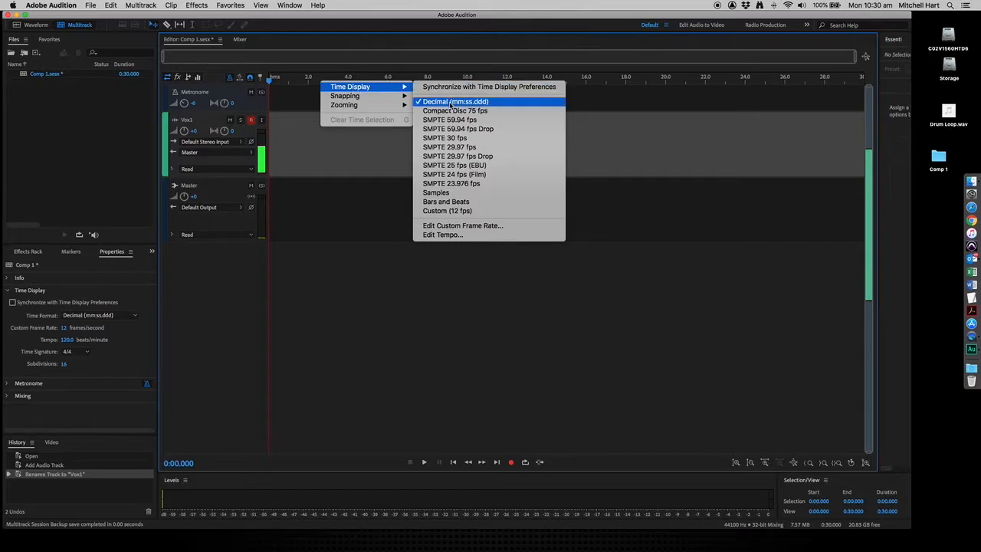
click(447, 201)
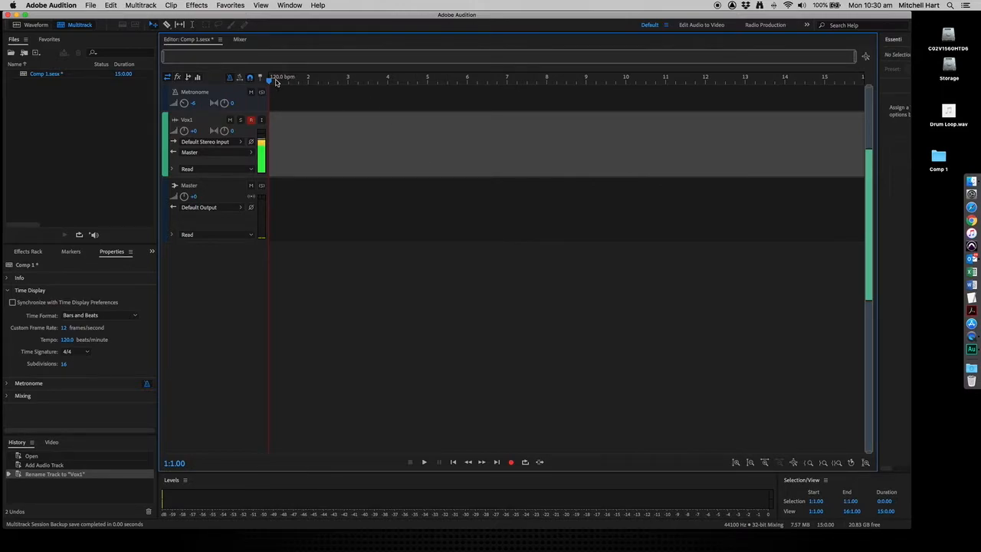
- Set the session tempo to 100 beats per minute
right_click(364, 77)
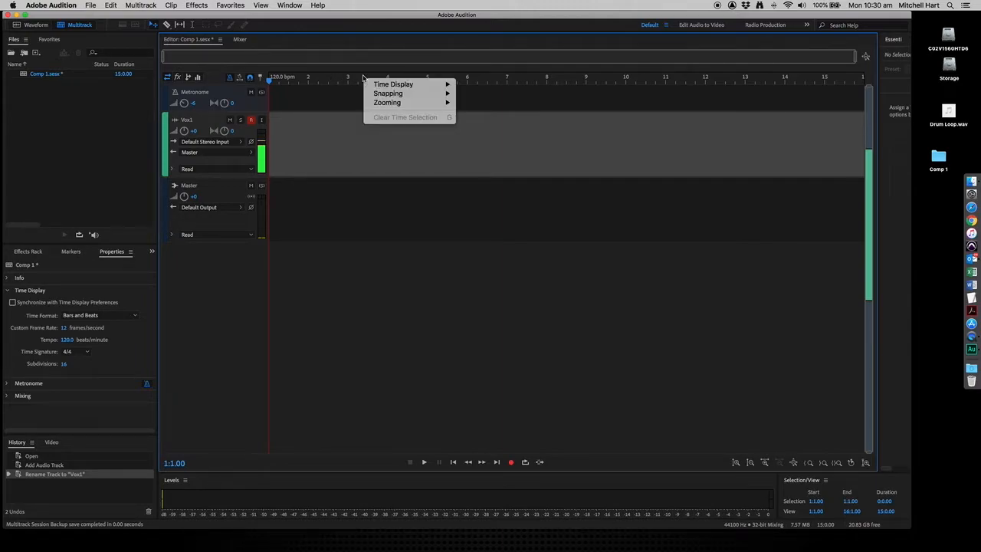
mouse_move(384, 84)
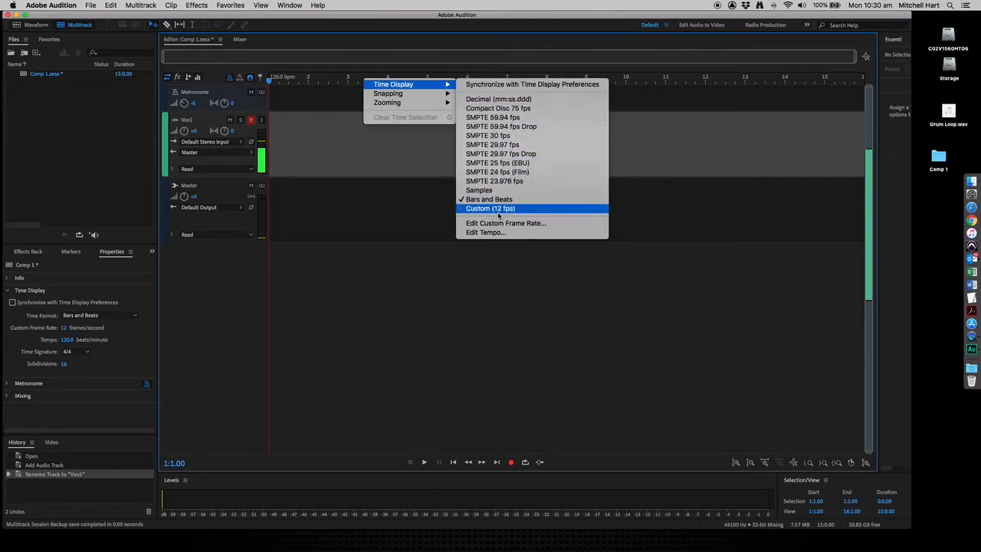
click(490, 233)
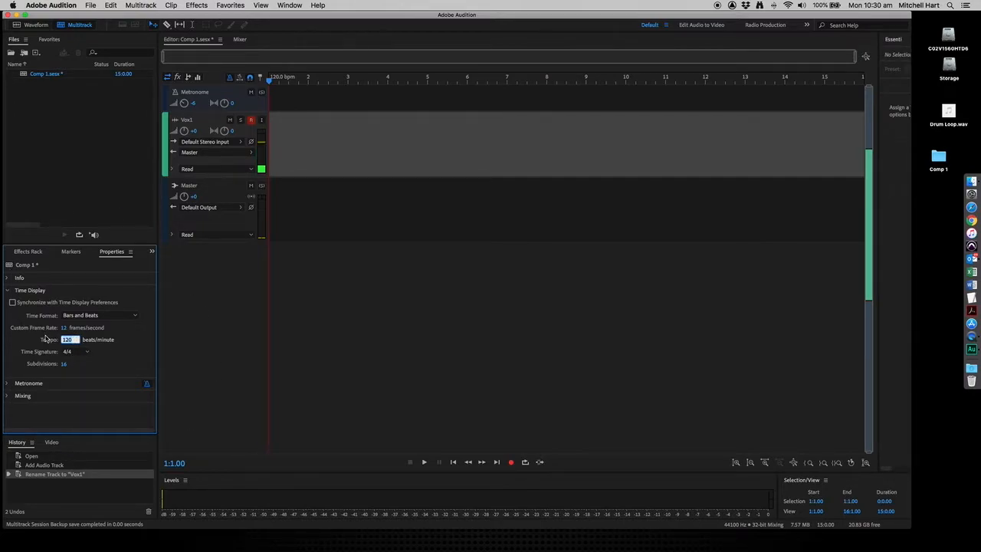
text(100)
key(Return)
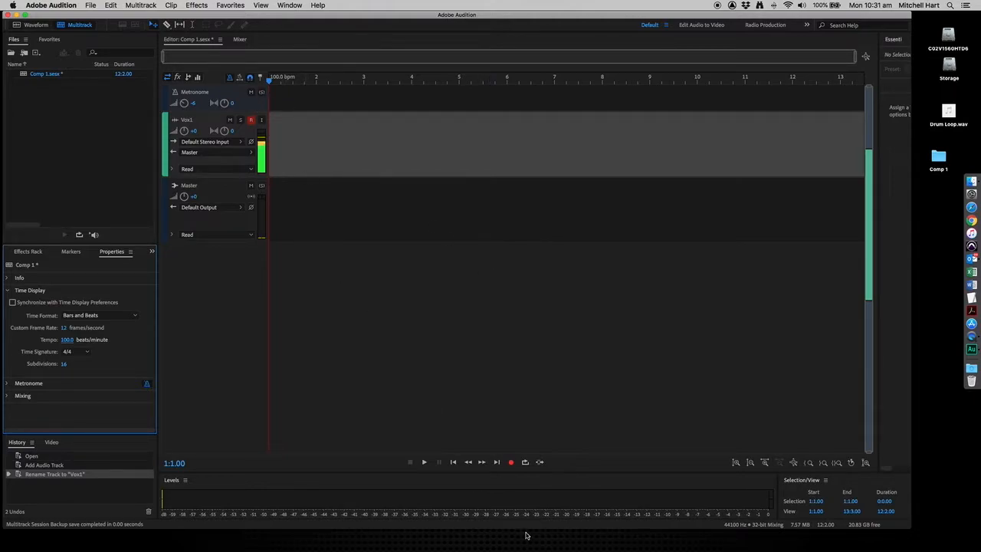
- Play the session briefly from the start to hear the metronome click, and stop playback
click(425, 463)
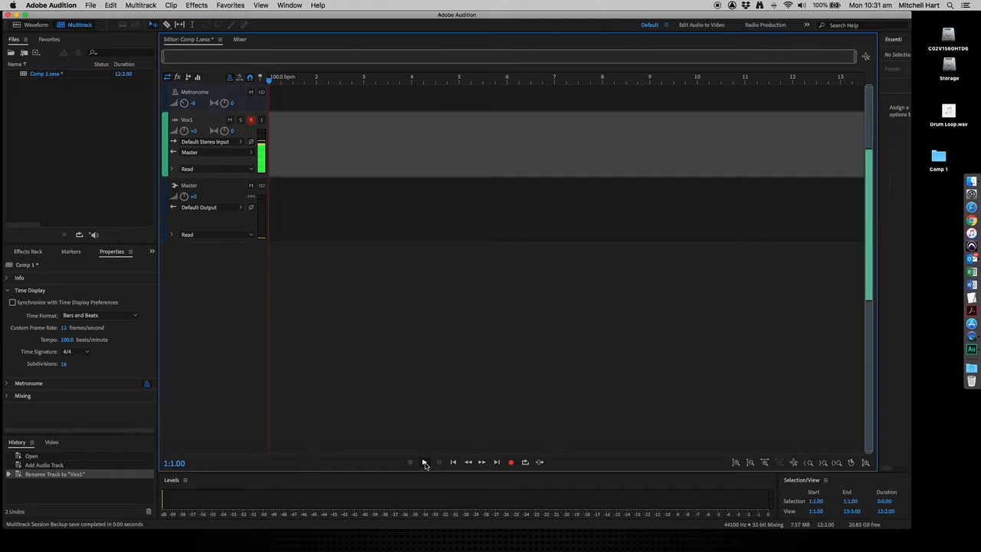
click(425, 463)
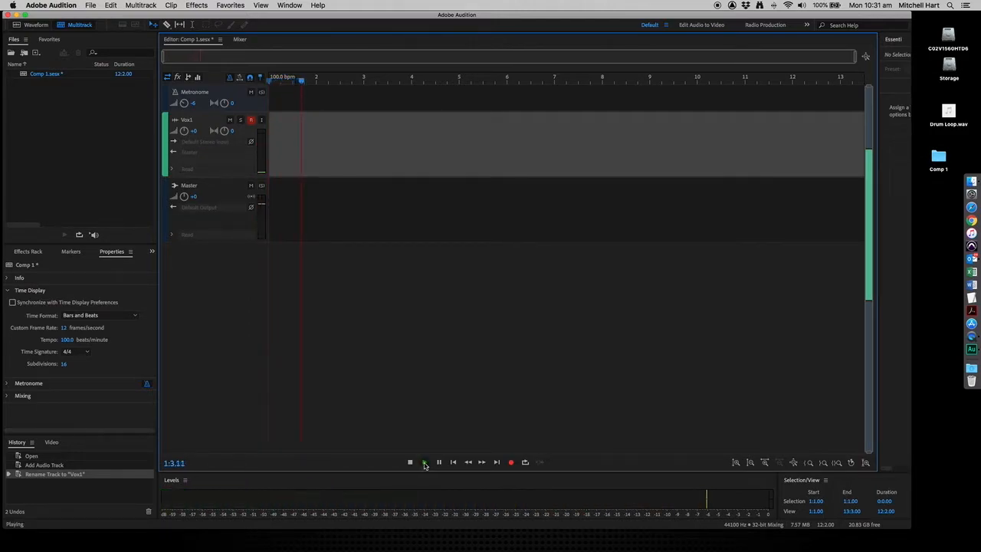
click(410, 463)
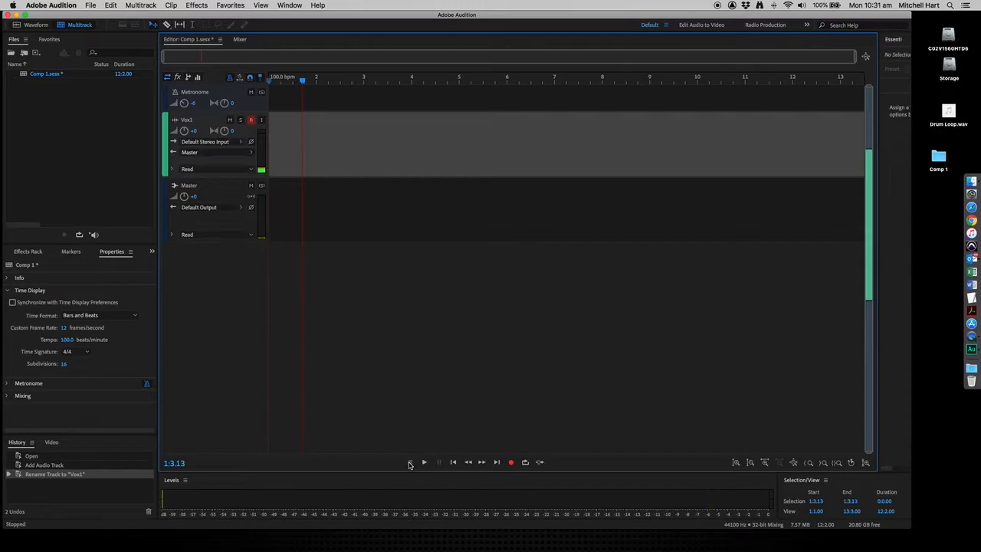
- Turn off the metronome and return the playhead to the start of the session
click(230, 80)
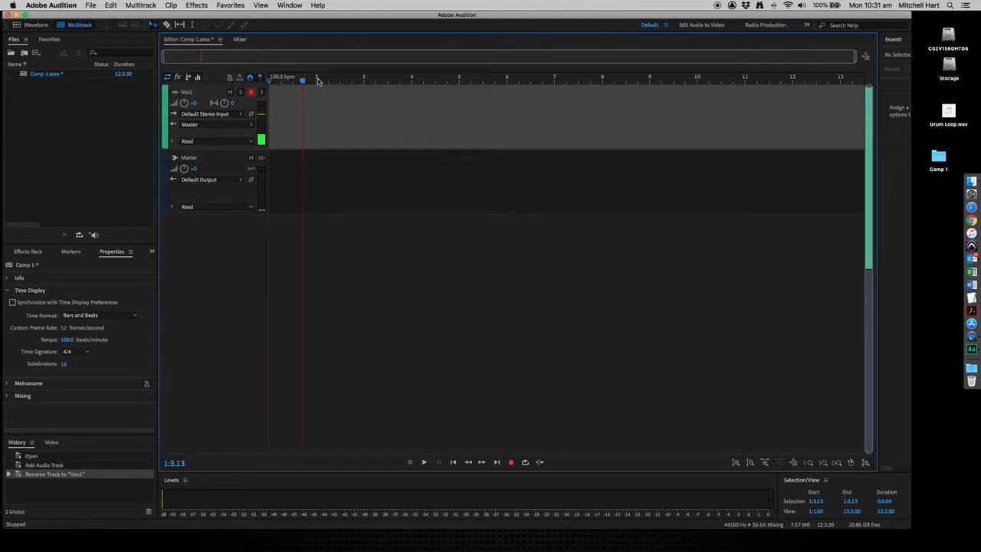
drag(303, 85, 226, 85)
- Test input monitoring on the Vox1 track by switching it on, off and on again
click(261, 93)
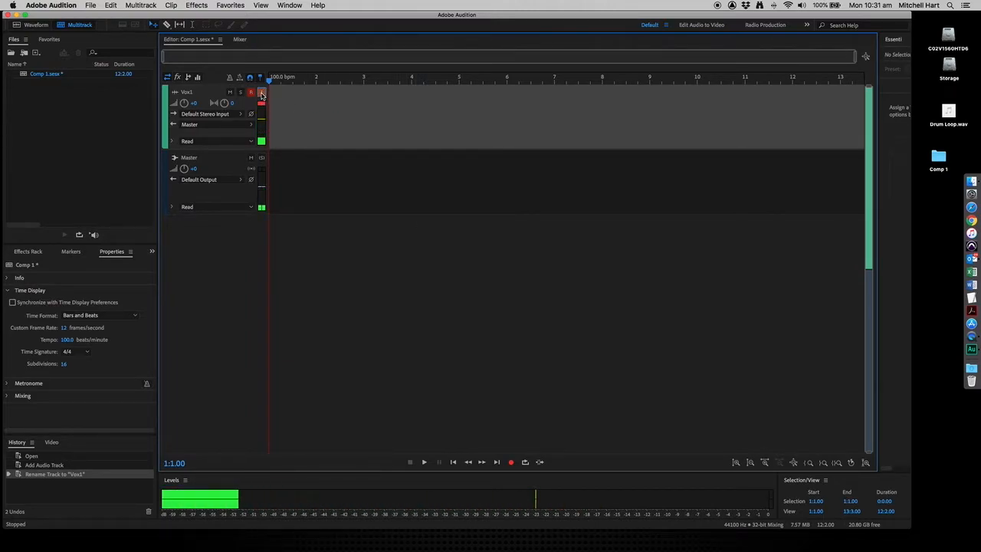
click(262, 93)
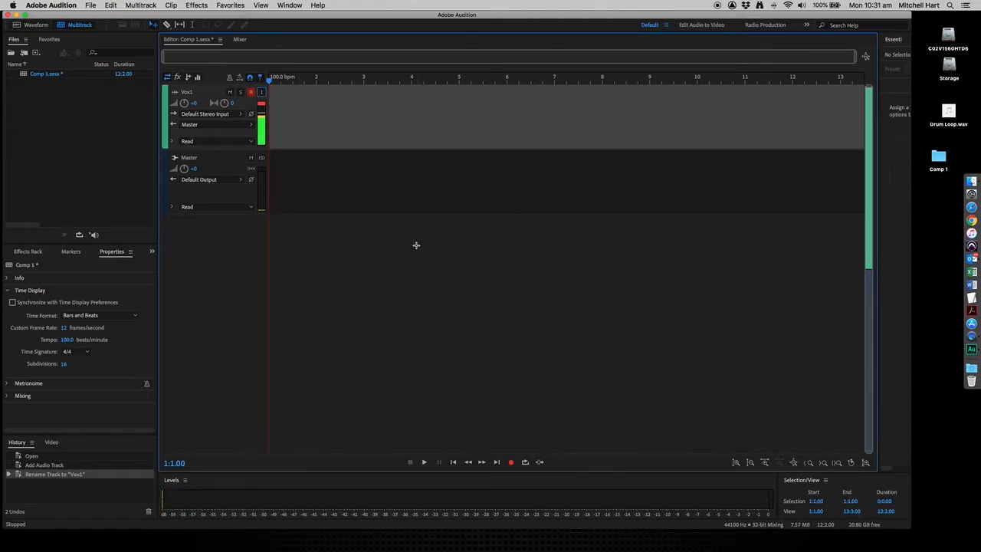
click(262, 92)
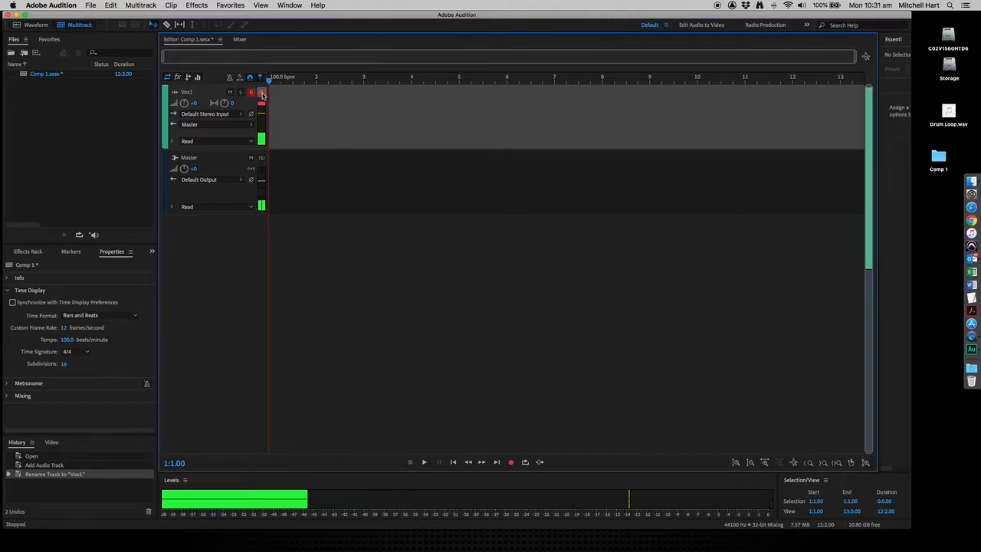
- Record about three bars of vocals on the Vox1 track with input monitoring off, and disarm the track
click(261, 93)
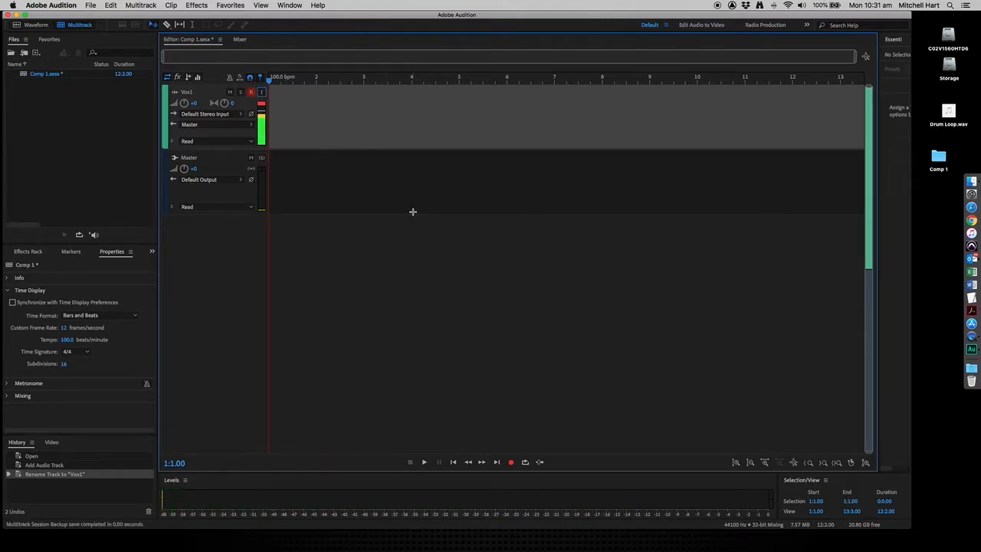
click(511, 462)
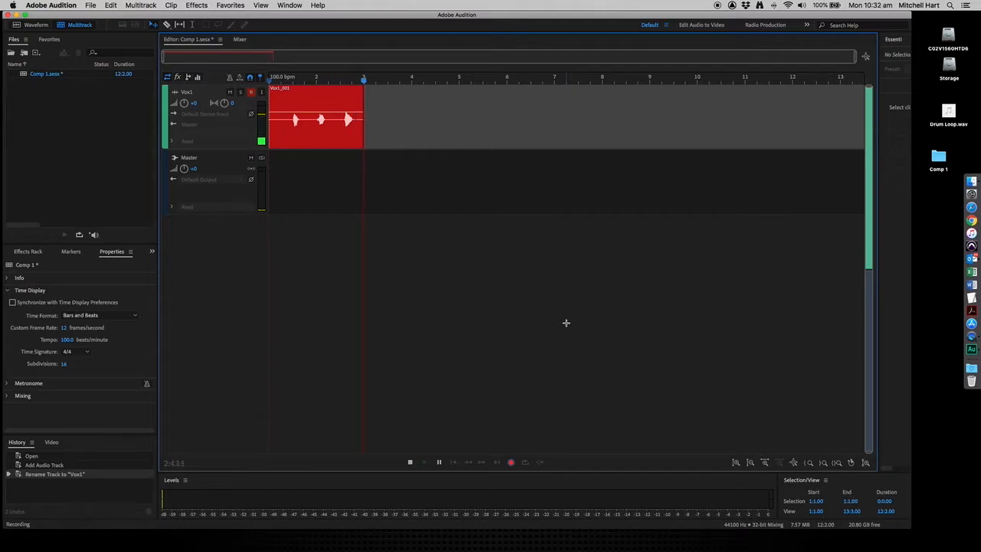
click(410, 463)
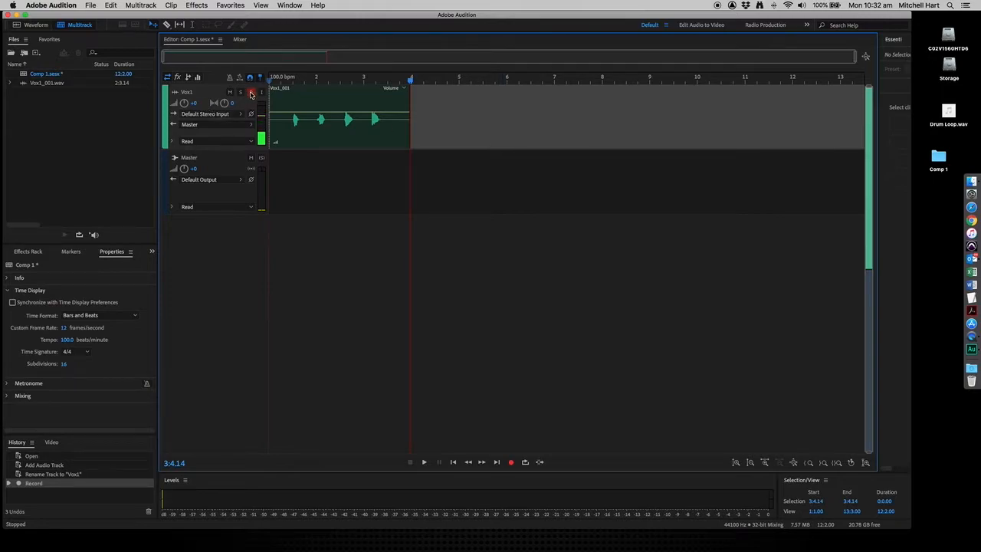
click(250, 93)
- Add a mono audio track to the session below Vox1
click(142, 6)
mouse_move(142, 19)
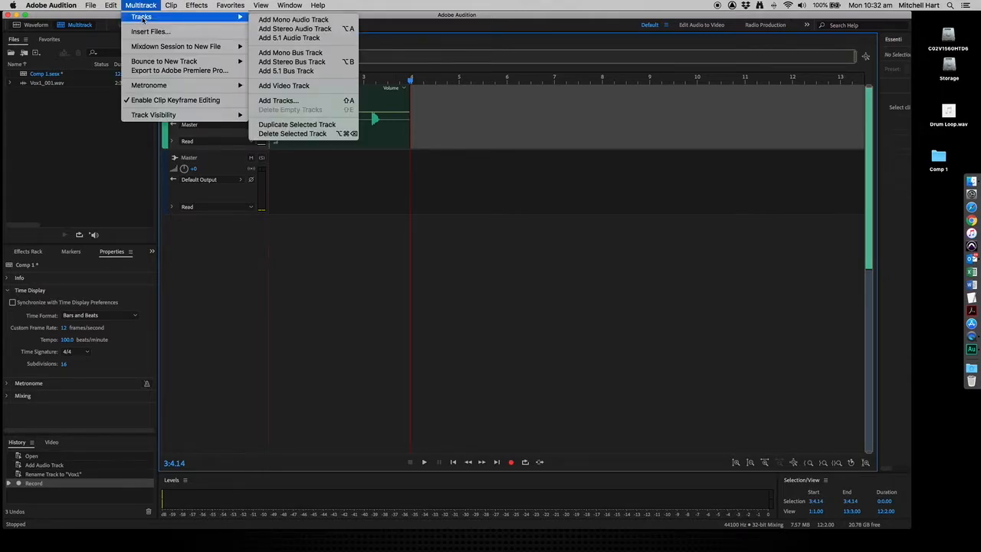
click(291, 20)
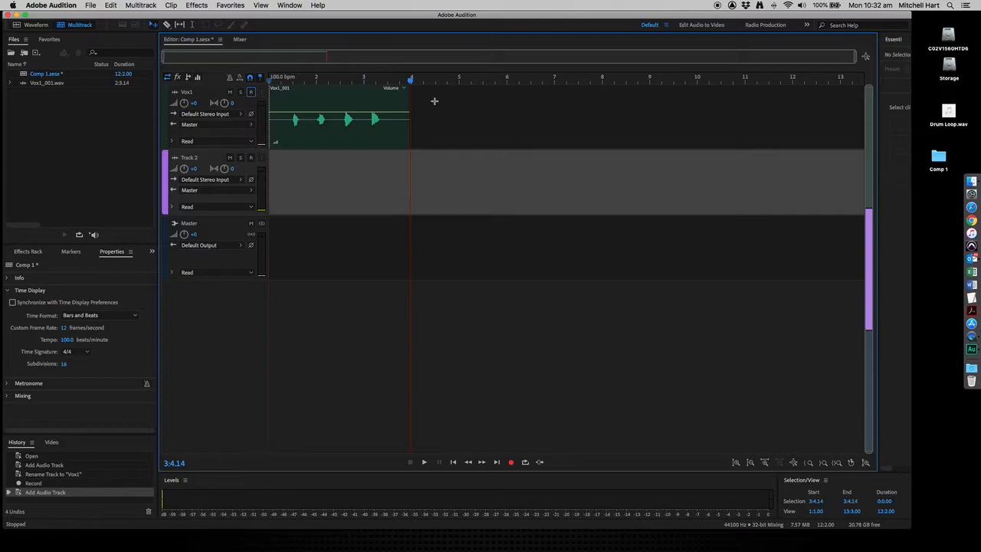
- With the playhead back at the session start, arm the new track for recording and rename it Vox2
drag(411, 80, 230, 77)
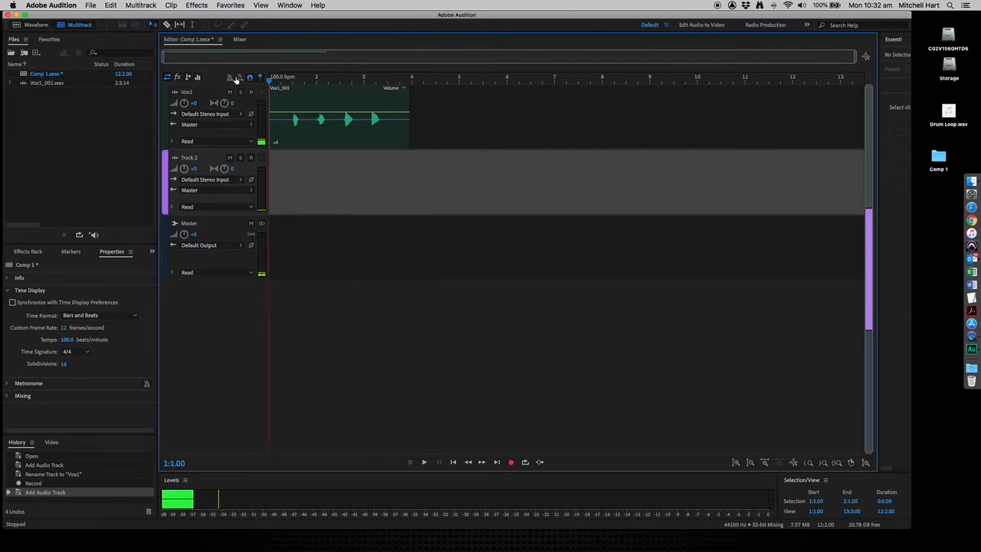
click(251, 157)
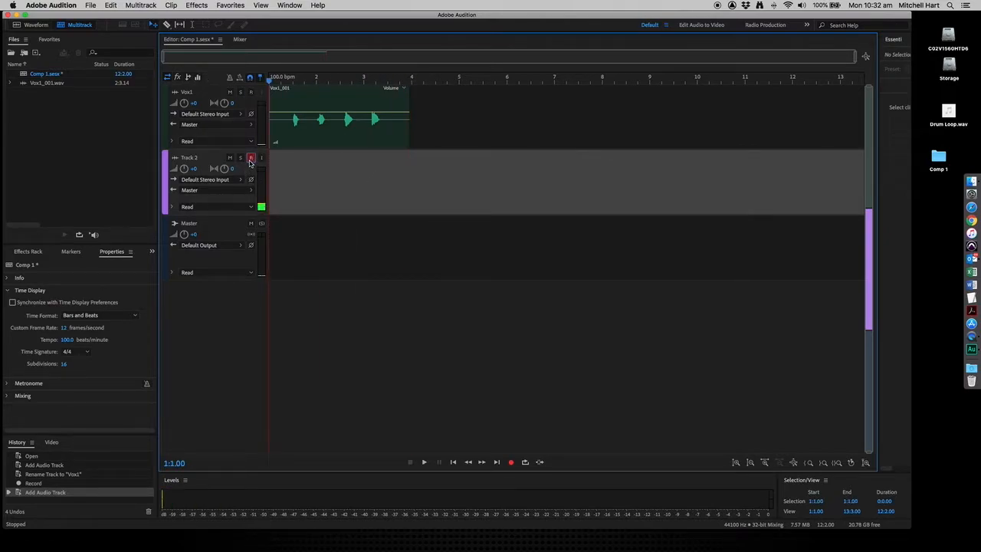
double_click(191, 157)
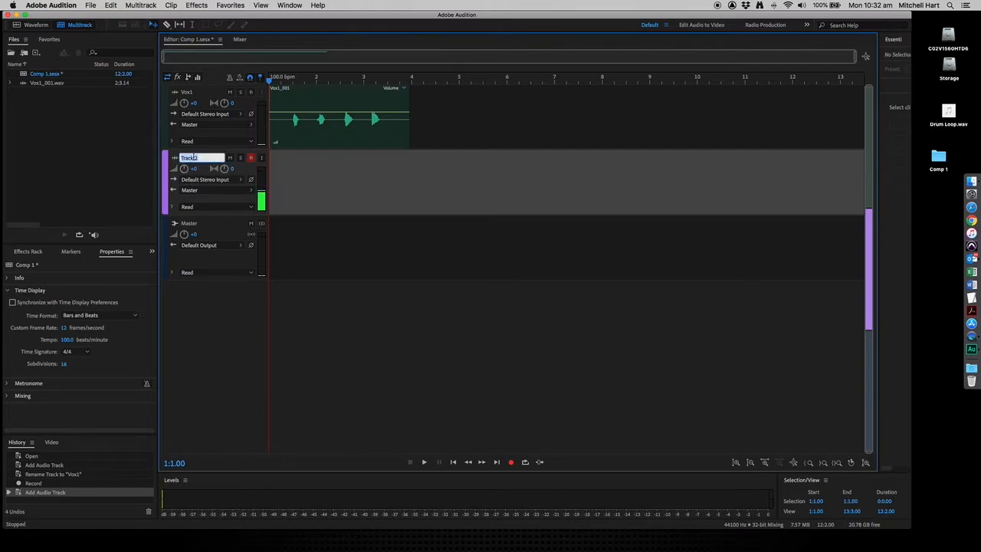
text(Vox2)
key(Return)
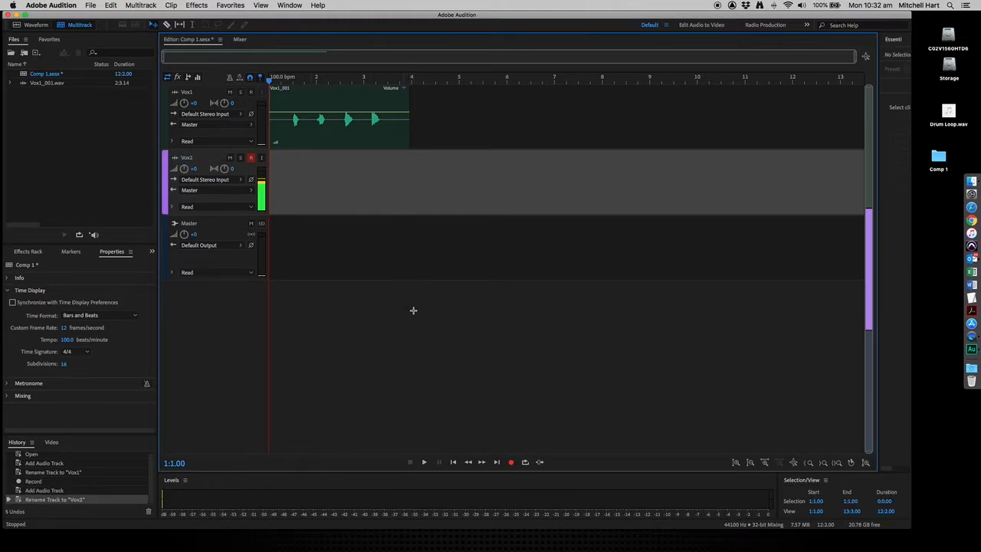
- Record about three bars of a second vocal take on the Vox2 track, and disarm it
click(512, 463)
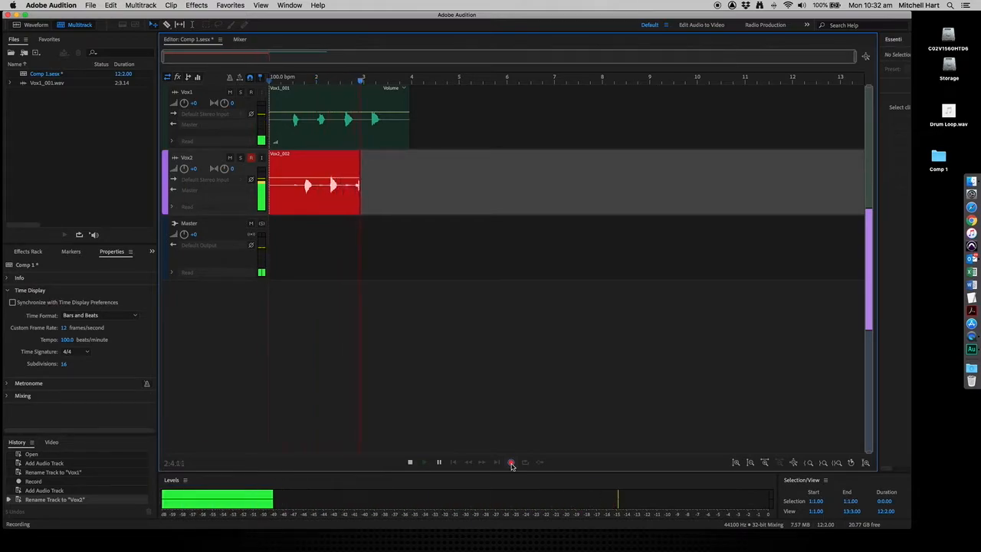
click(410, 462)
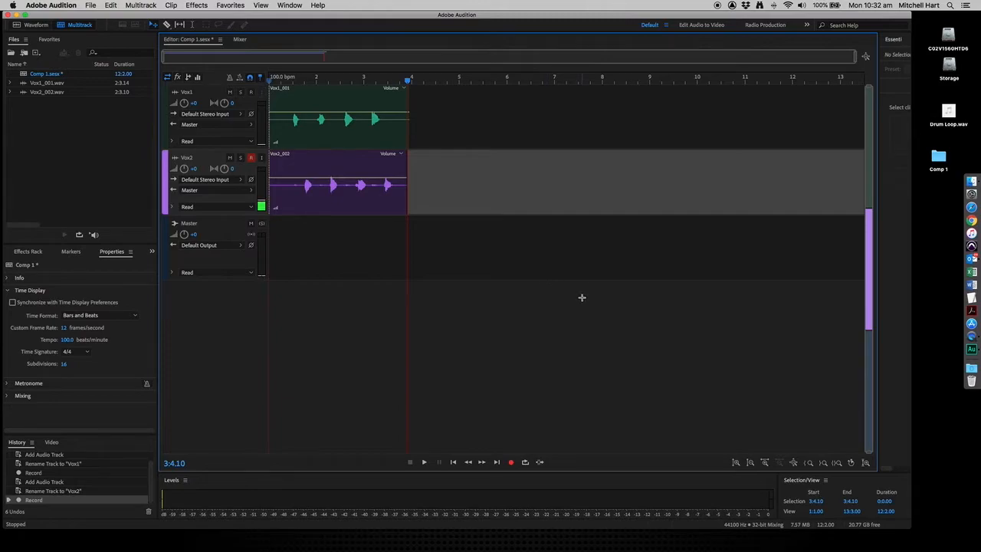
click(251, 158)
- Play both vocal takes together from near the session start, and stop playback
click(278, 78)
key(space)
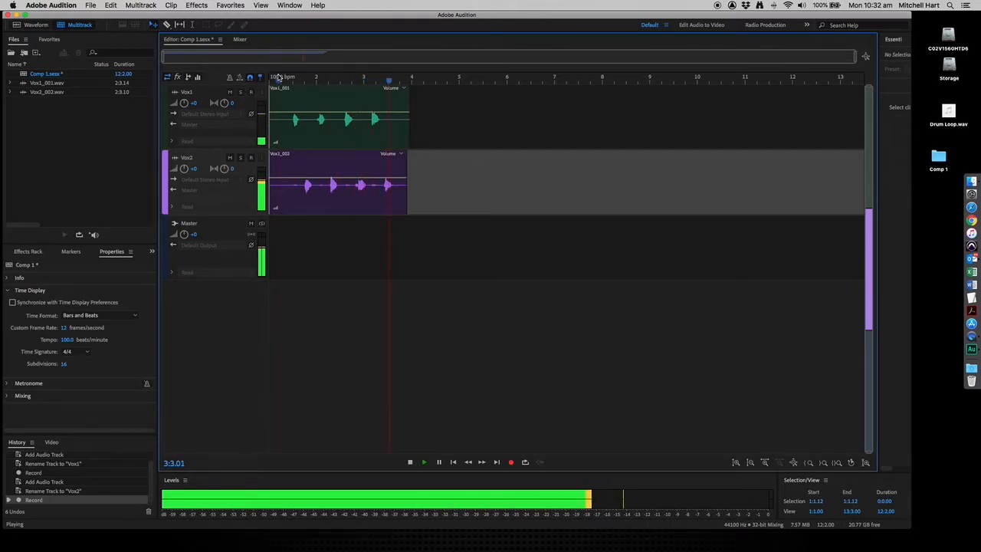
key(space)
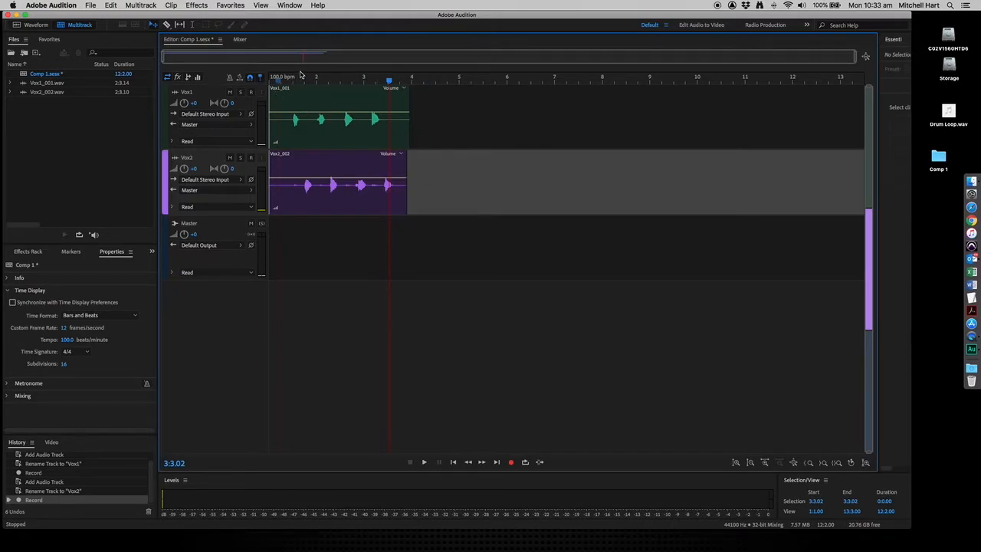
- Raise the Vox1 level to 3.8 dB and lower the Vox2 level to -5.7 dB in the mixer
click(240, 40)
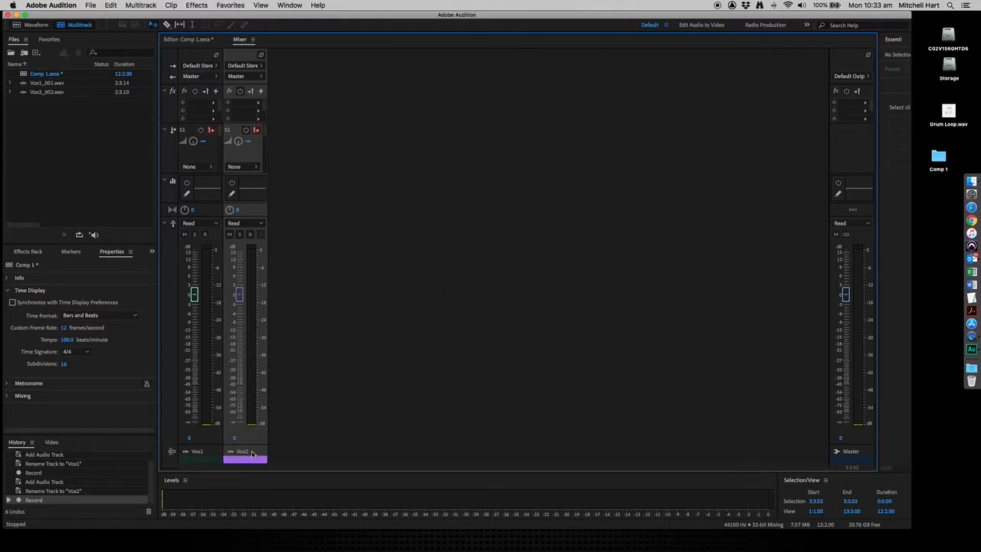
drag(239, 294, 196, 283)
drag(242, 315, 243, 318)
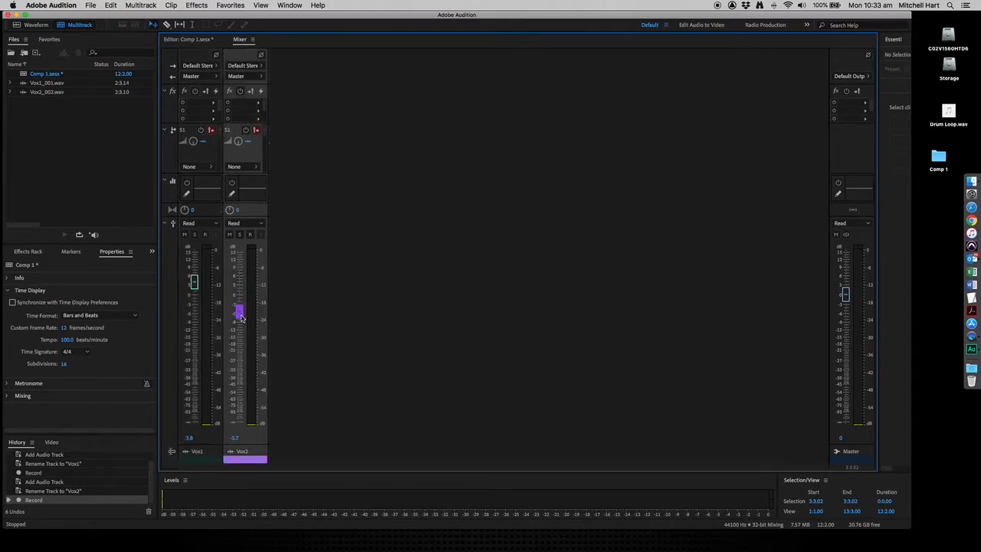
- Return to the multitrack editor and listen to the rebalanced vocals from the session start
click(199, 40)
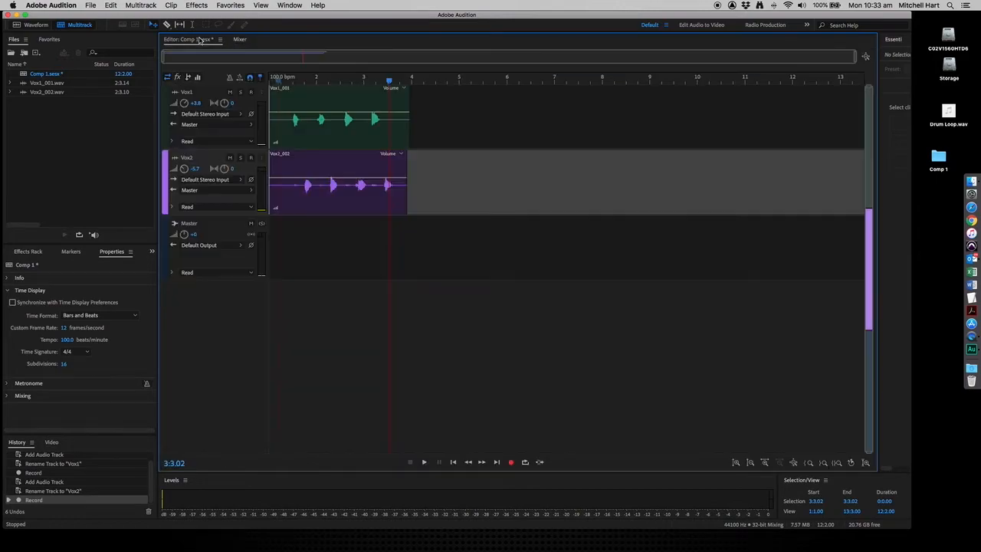
click(279, 79)
key(space)
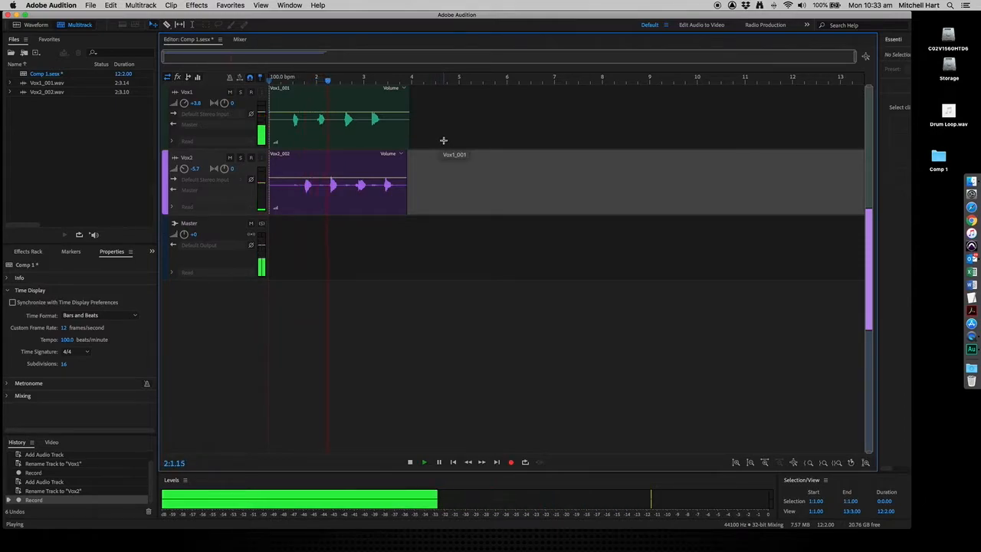
key(space)
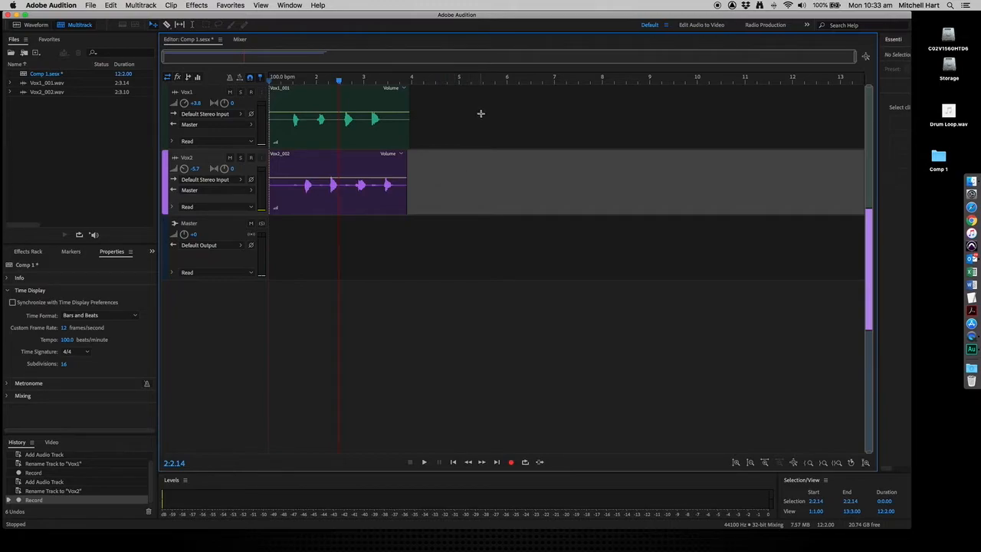
- Mix down the entire session to a new file and play the first few seconds of the mixdown
click(141, 5)
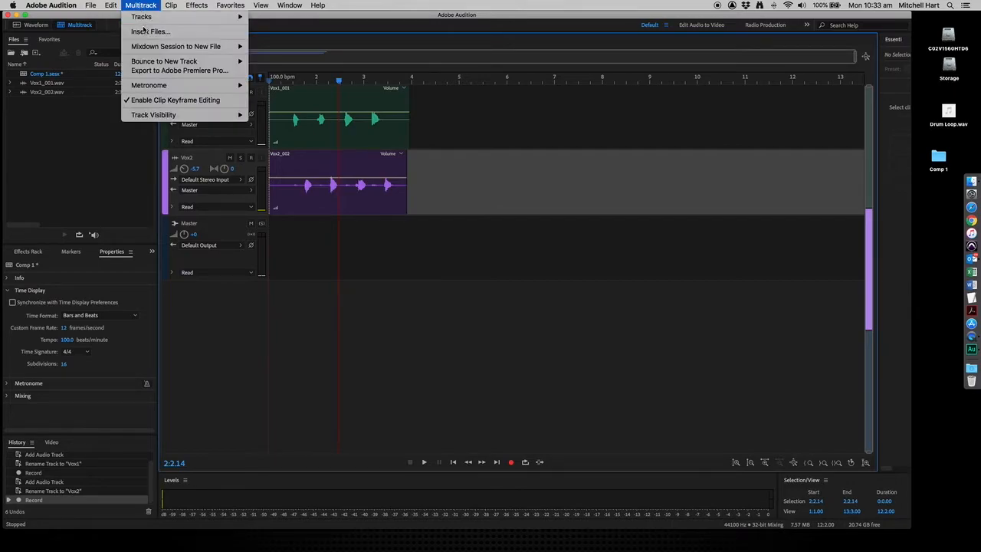
mouse_move(145, 18)
mouse_move(150, 47)
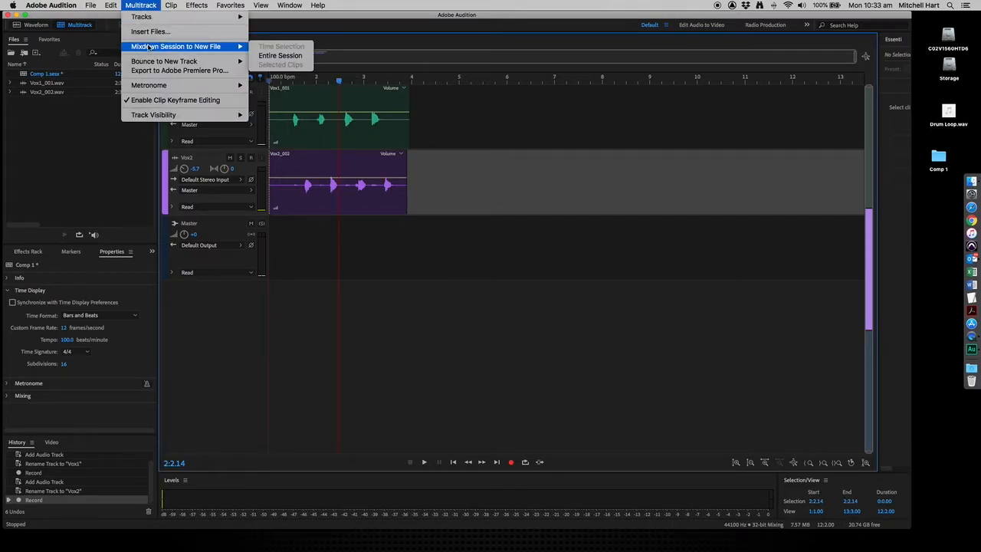
click(276, 57)
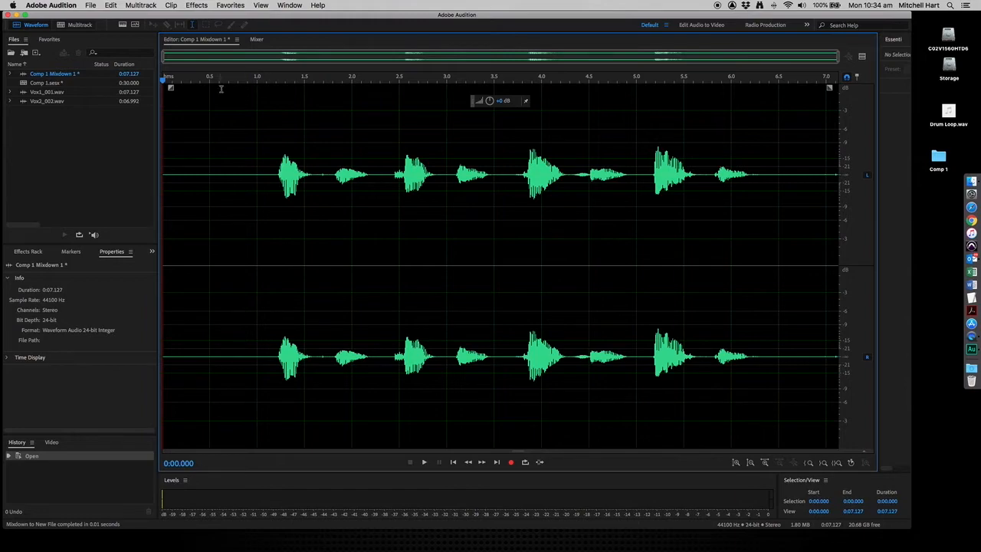
key(space)
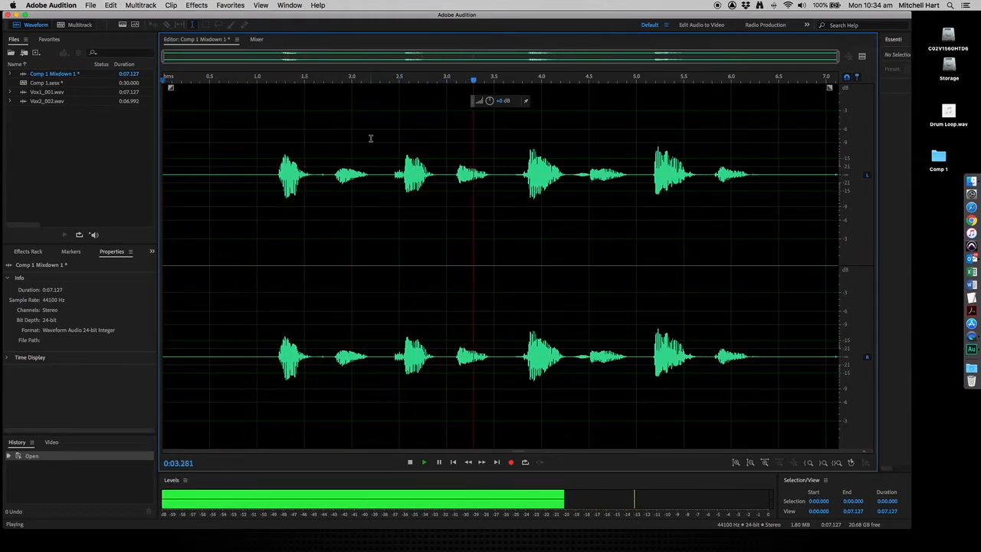
key(space)
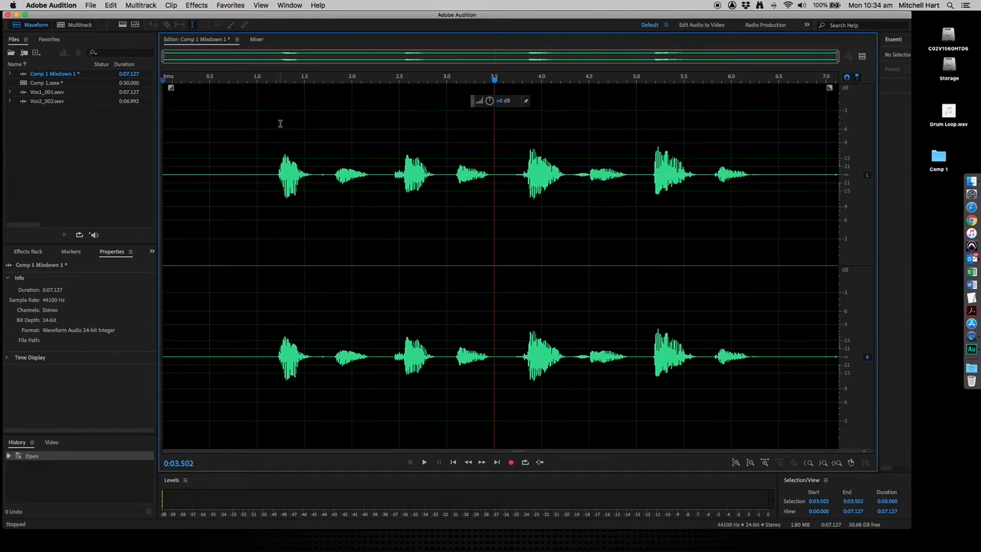
- Save the mixdown as Comp 1 Mixdown 1.mp3 in MP3 Audio format in the desktop's Comp 1 folder, accepting lossy compression
click(90, 5)
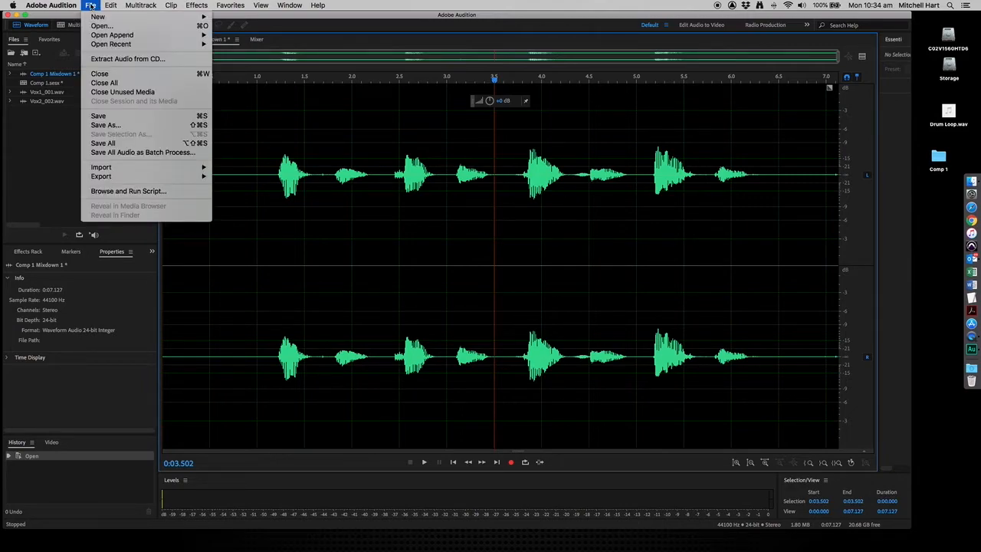
click(104, 125)
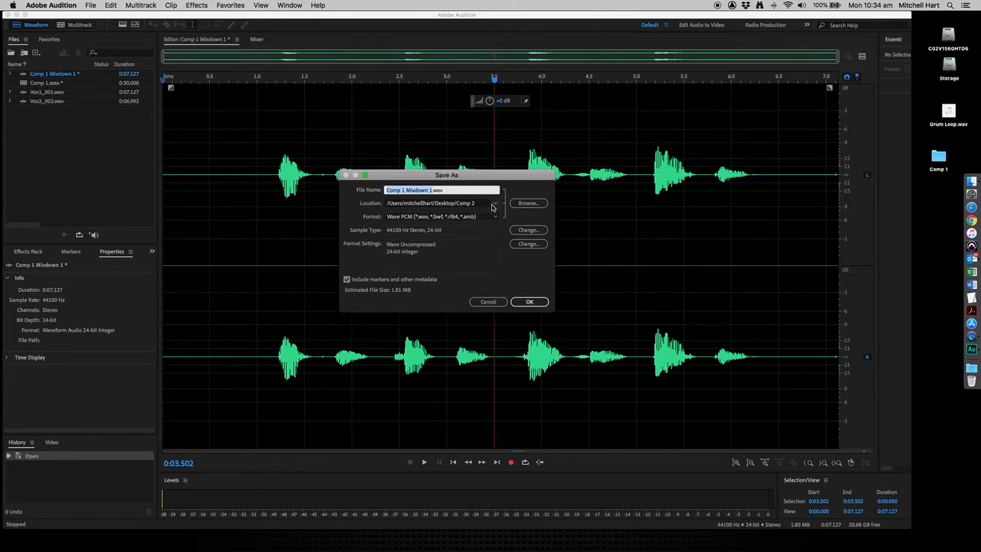
click(528, 203)
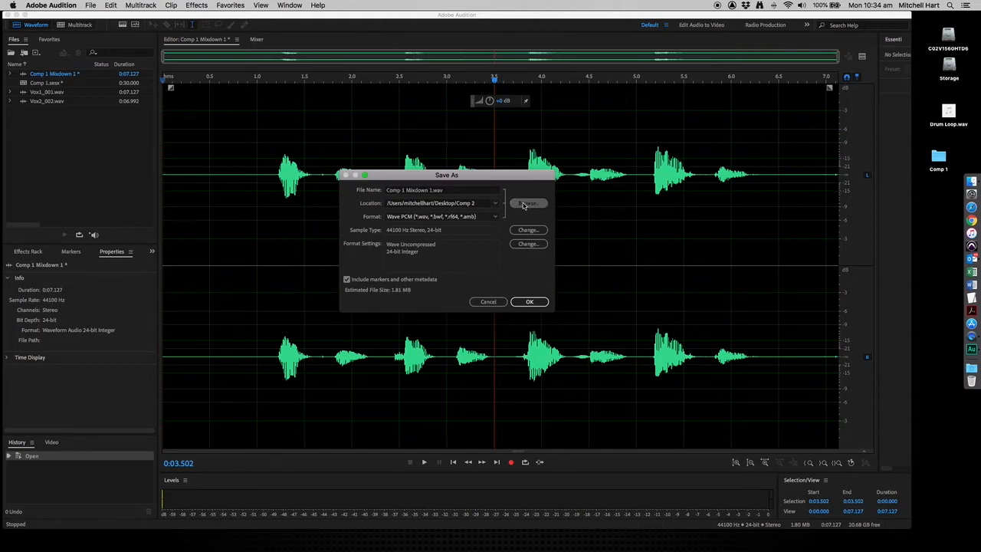
click(466, 259)
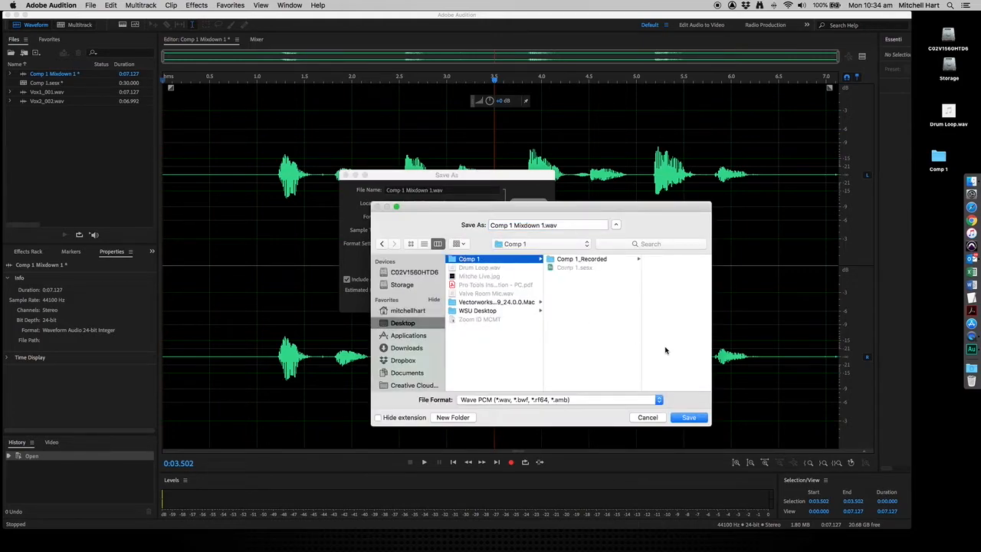
click(688, 417)
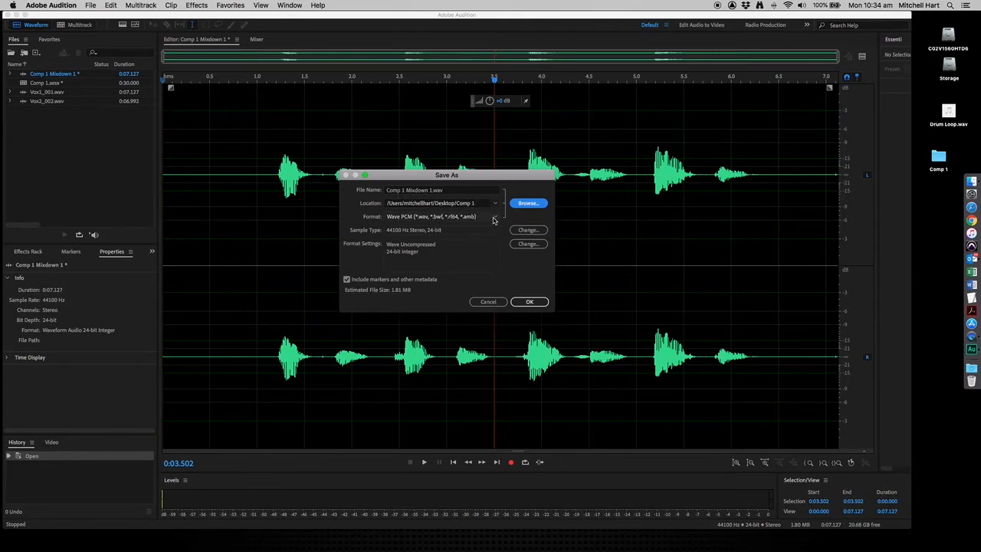
click(495, 217)
click(475, 298)
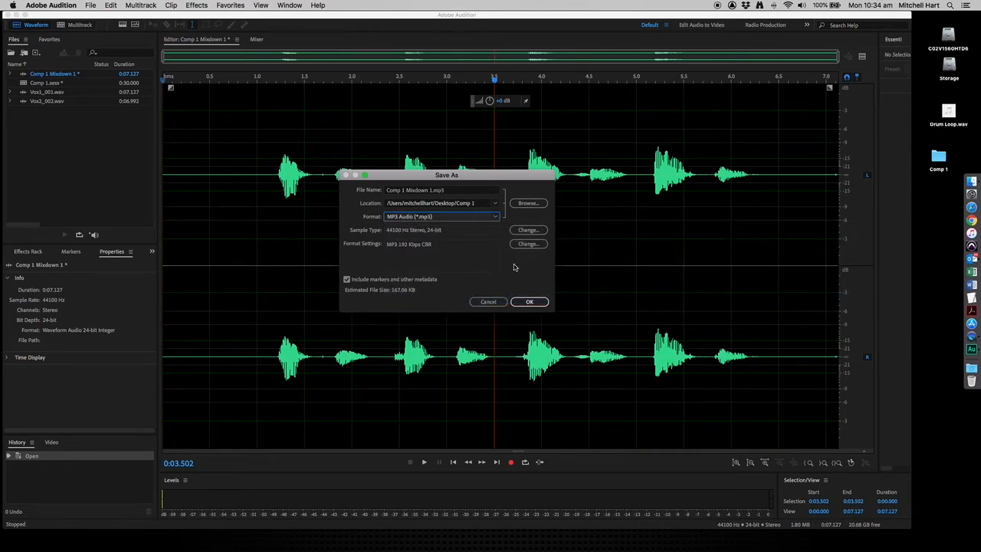
click(529, 302)
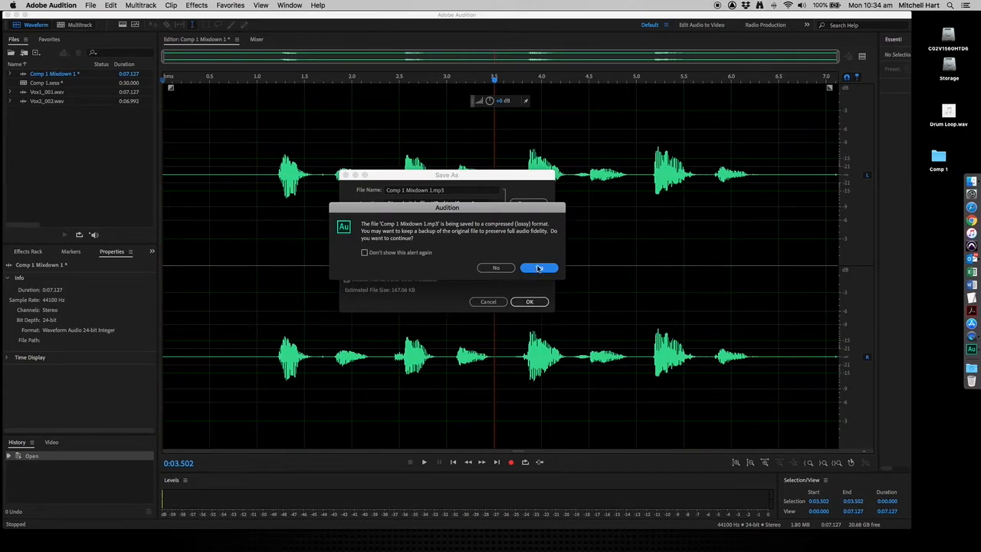
click(539, 268)
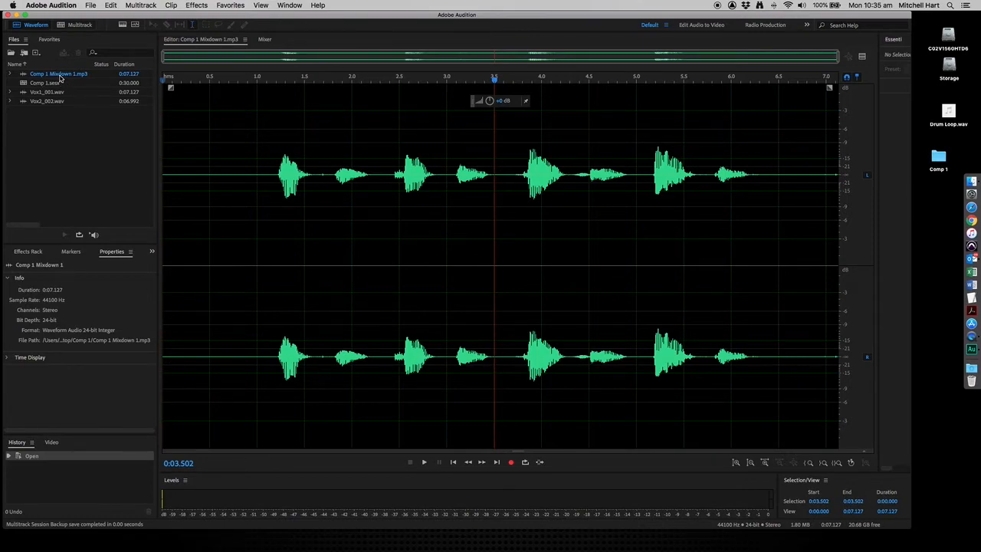
- Return to the multitrack session and delete the Vox1 track
click(95, 136)
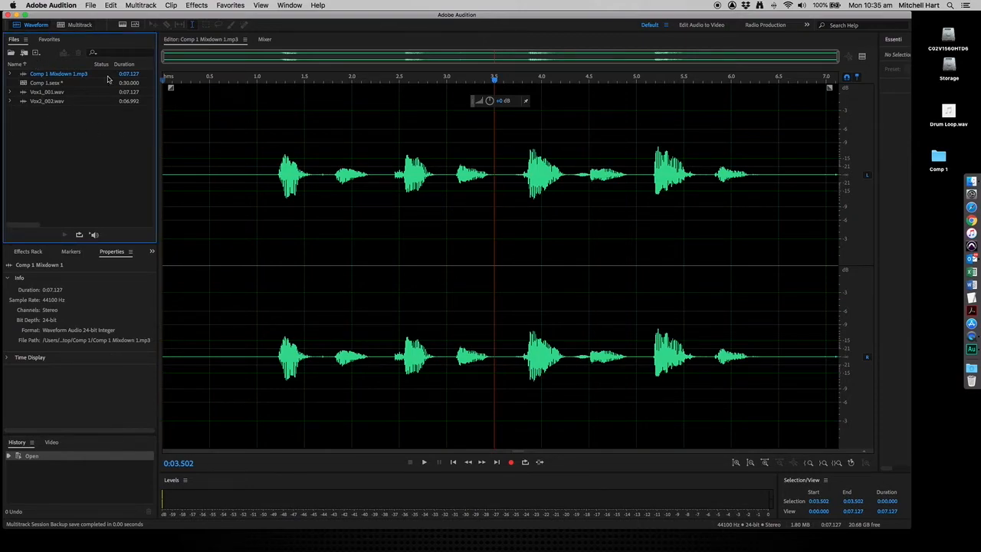
click(78, 26)
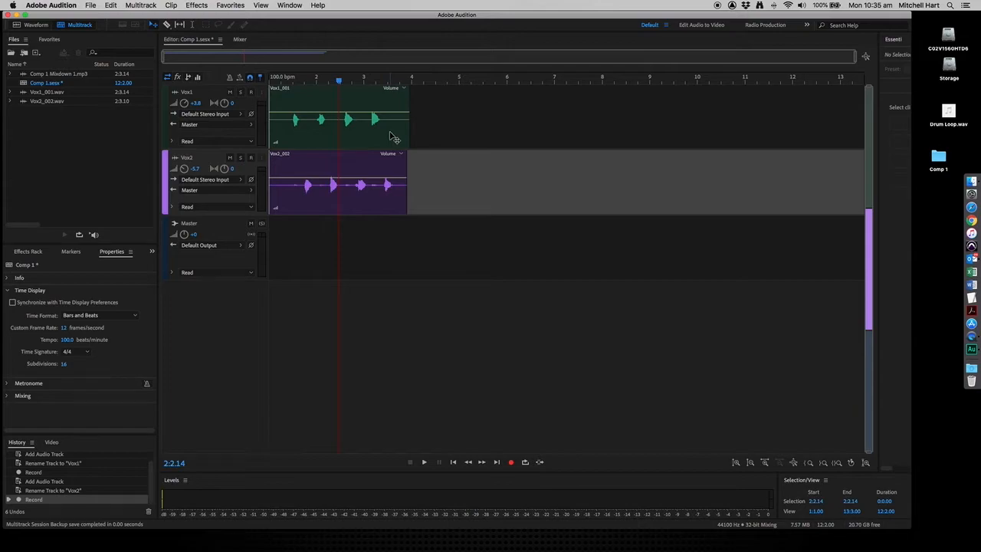
click(166, 125)
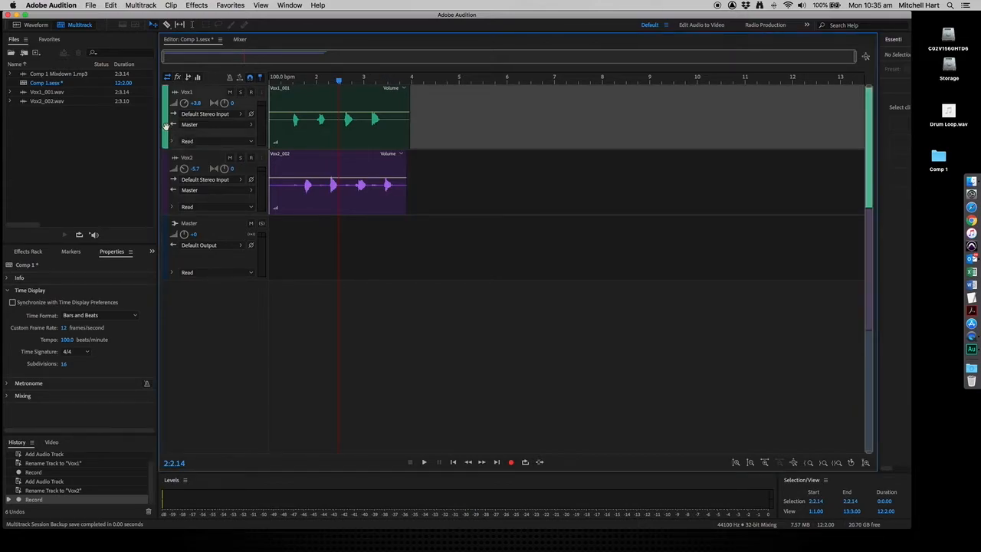
click(148, 5)
mouse_move(150, 17)
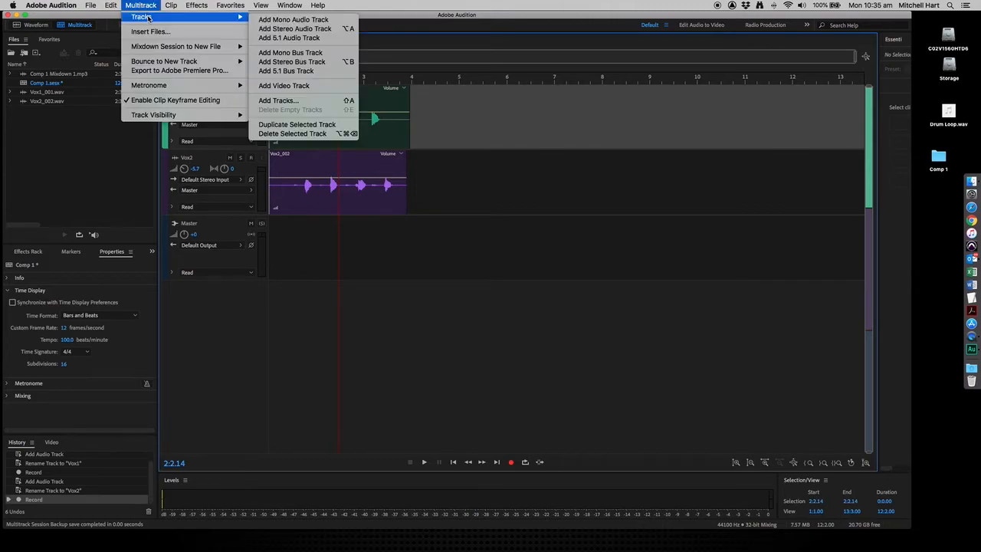
click(303, 134)
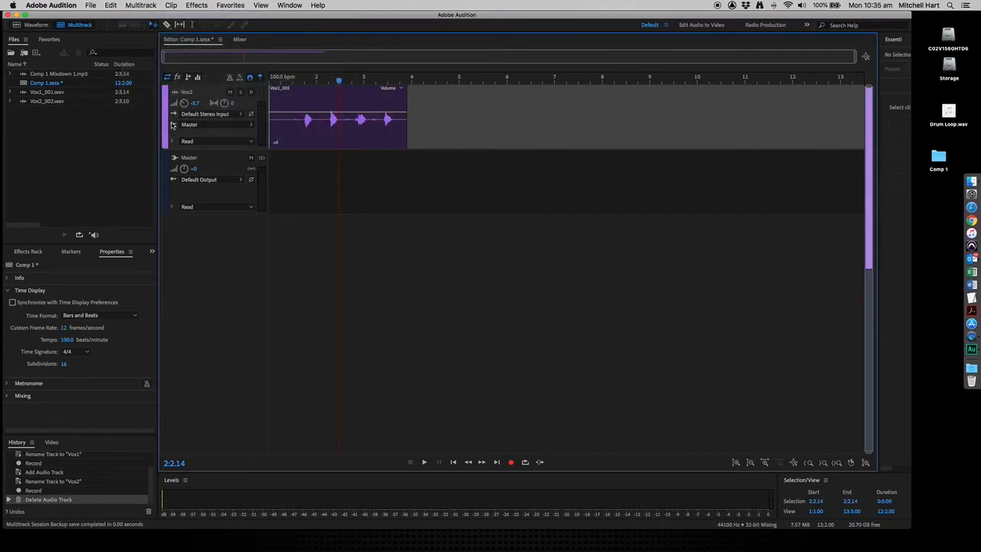
- Delete the remaining vocal track, Vox2, from the session
click(164, 115)
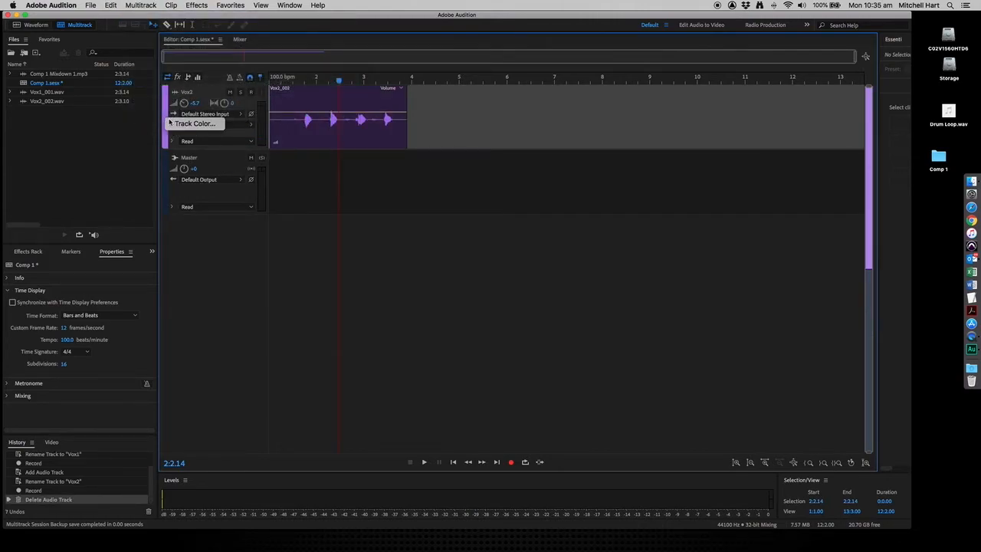
click(140, 5)
mouse_move(153, 17)
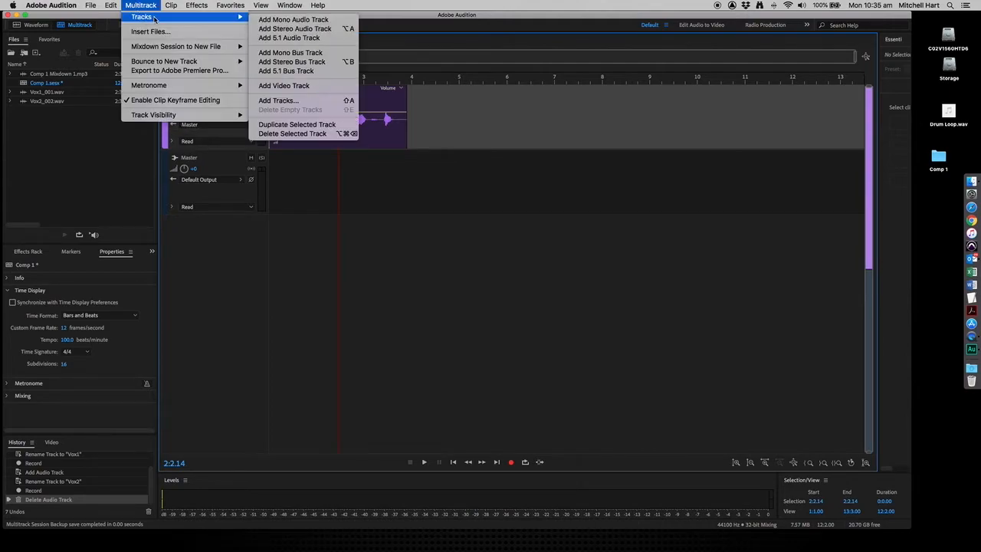
click(298, 134)
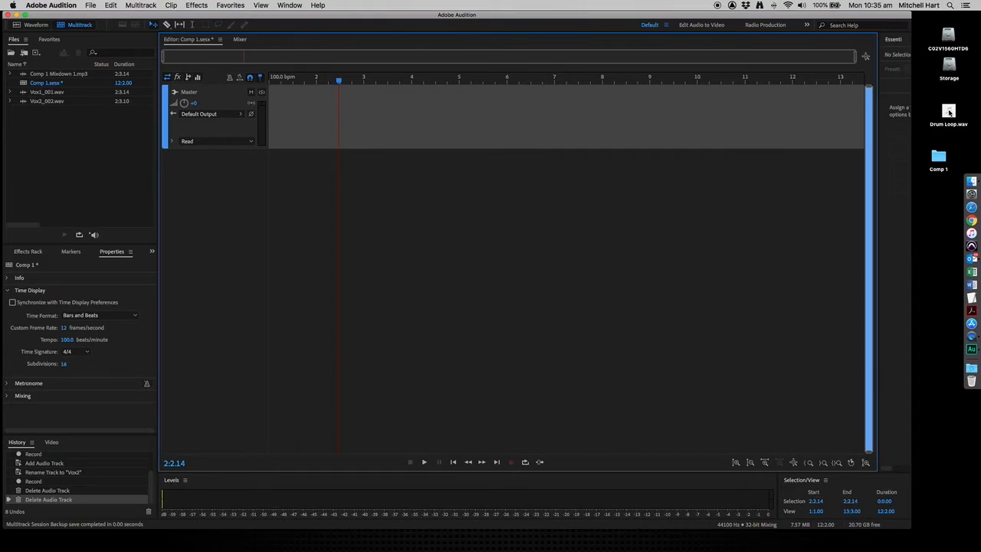
- Add Drum Loop.wav from the desktop as a clip on a new track and align it, along with the playhead, to 1:1.00
drag(949, 112, 279, 182)
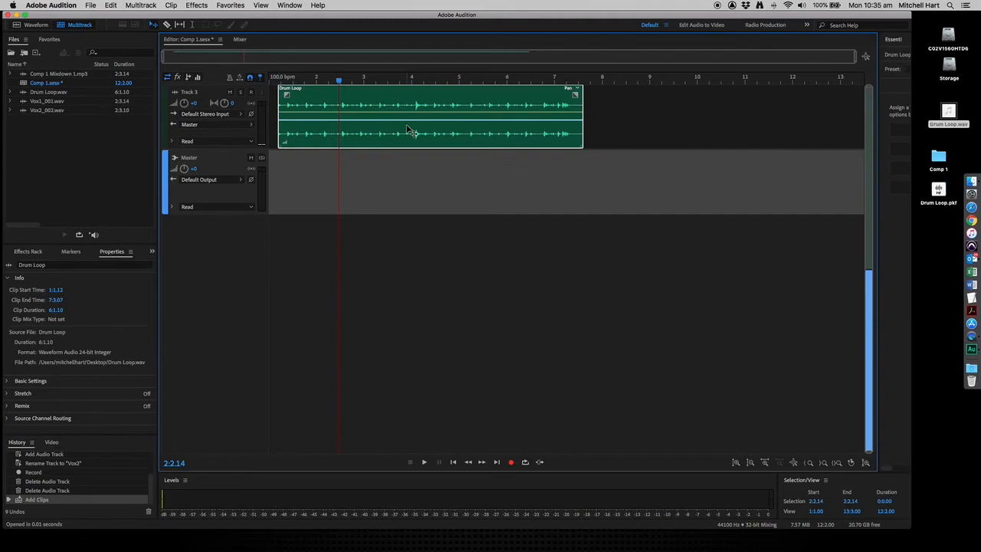
drag(437, 146, 414, 145)
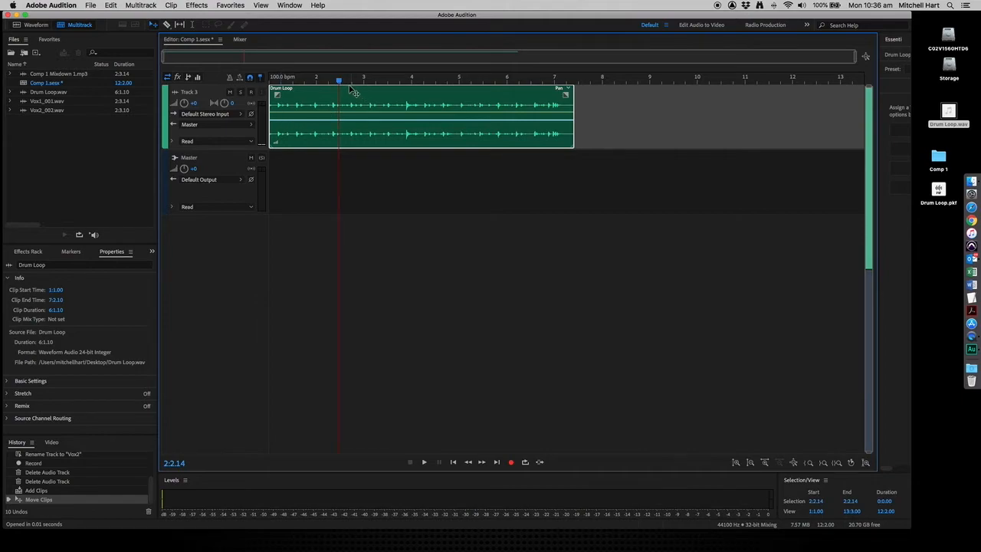
drag(339, 80, 265, 80)
- Rename the track holding the drum loop as Drums
click(190, 93)
text(D)
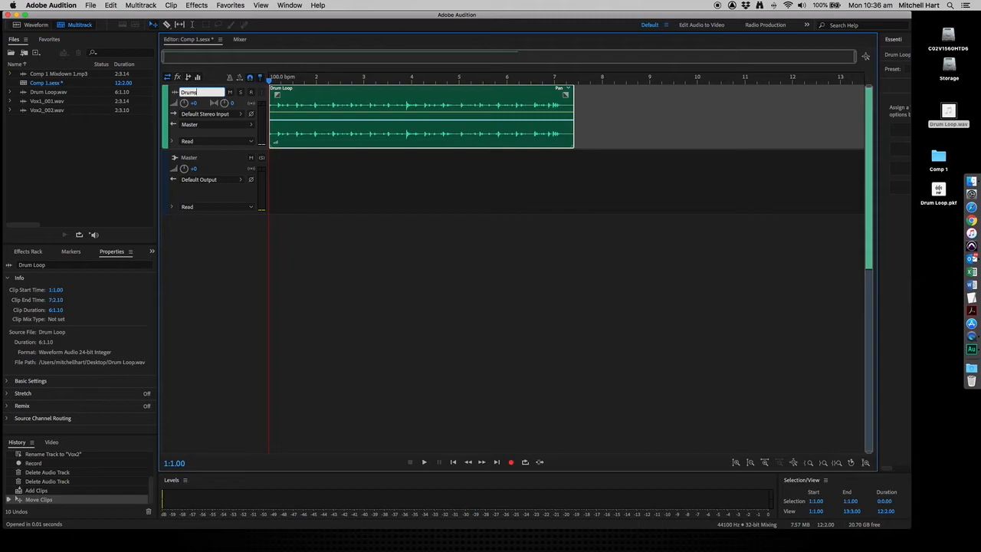
text(rums)
key(Return)
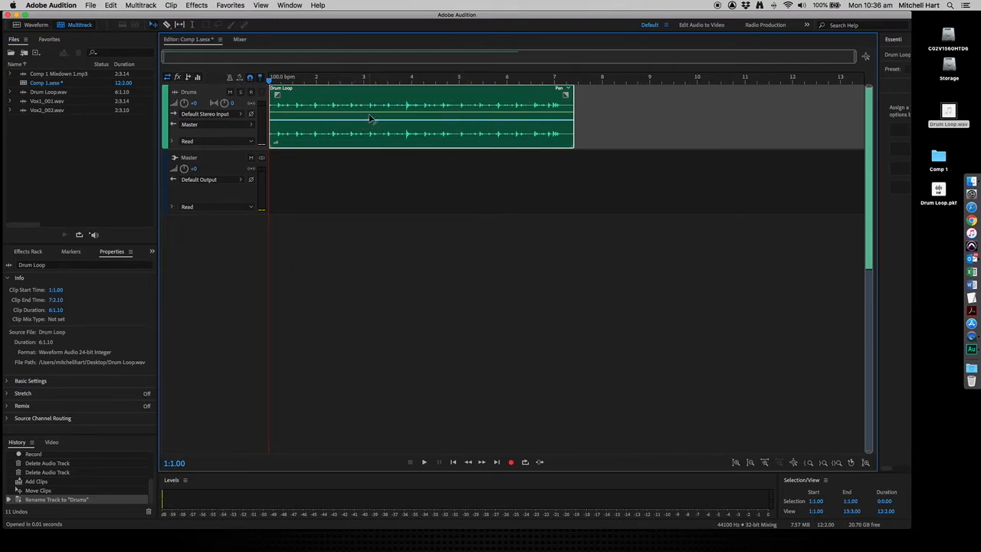
- Add a mono audio track below Drums, arm it, and record a take from the session start until just past the drum loop's end
click(140, 6)
mouse_move(141, 17)
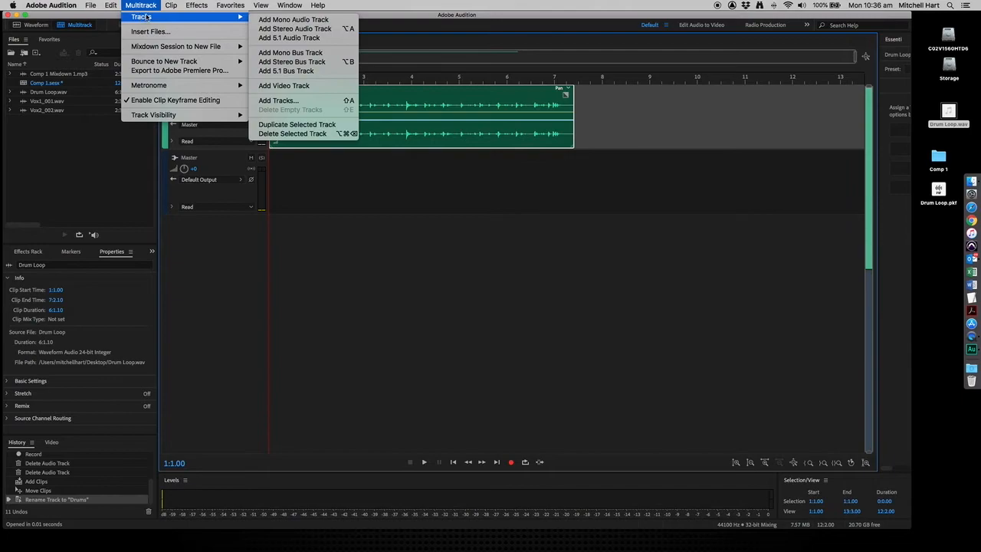
click(303, 25)
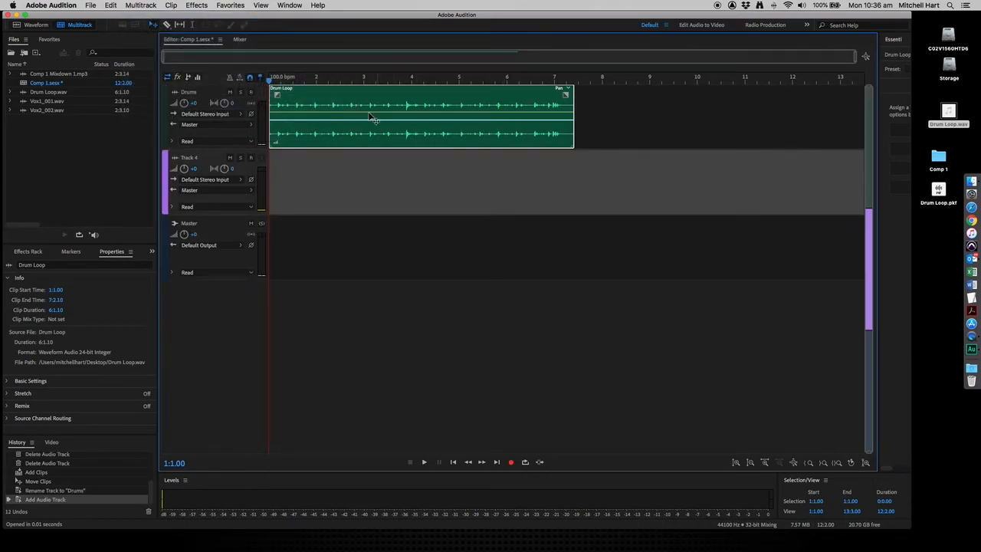
click(251, 157)
click(512, 462)
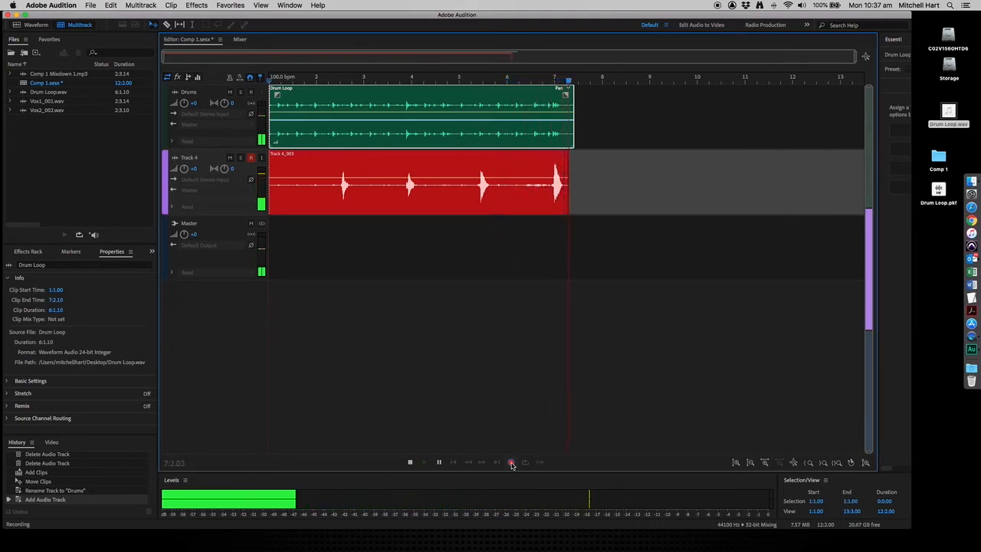
click(411, 463)
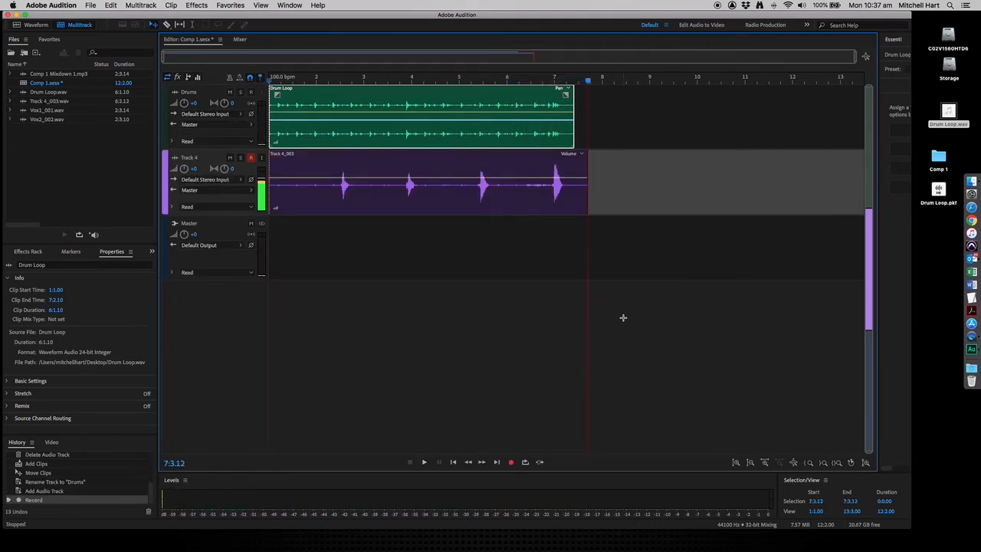
- Return the playhead to the session start, disarm Track 4, and lower the Drums level to -19.6 dB in the mixer
drag(589, 81, 233, 82)
click(250, 159)
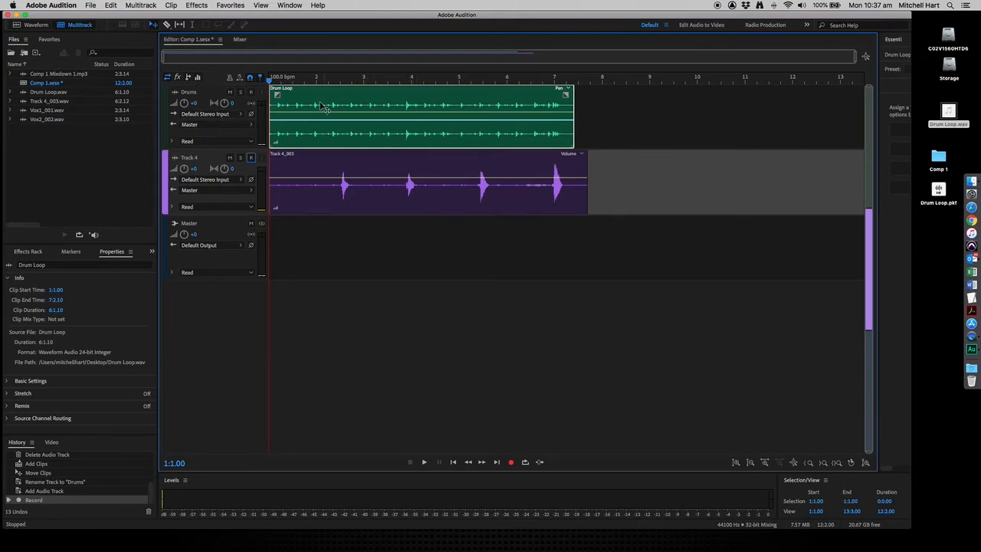
click(240, 39)
drag(193, 295, 193, 346)
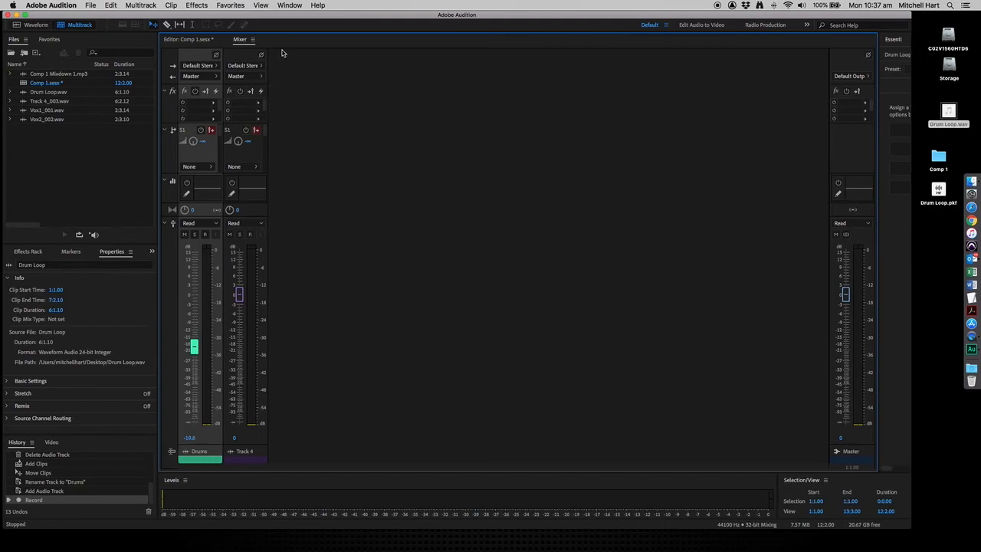
- Return to the multitrack editor and listen to the first bars of the drums with the new recording
click(201, 41)
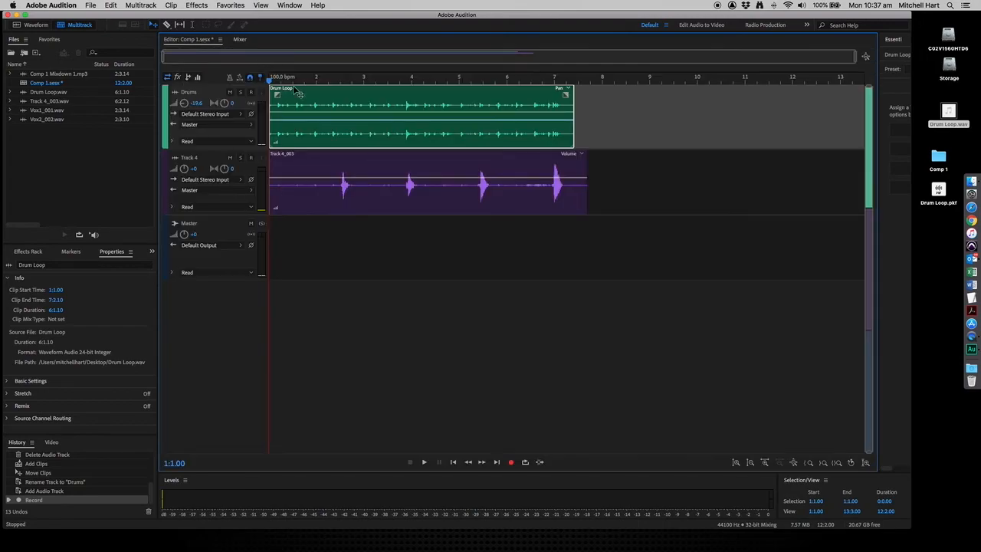
click(423, 463)
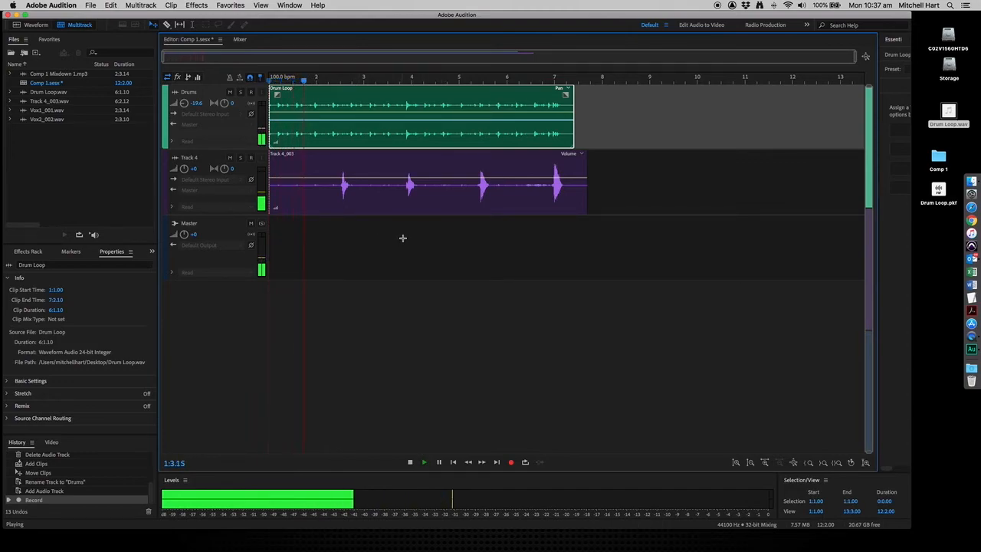
click(411, 463)
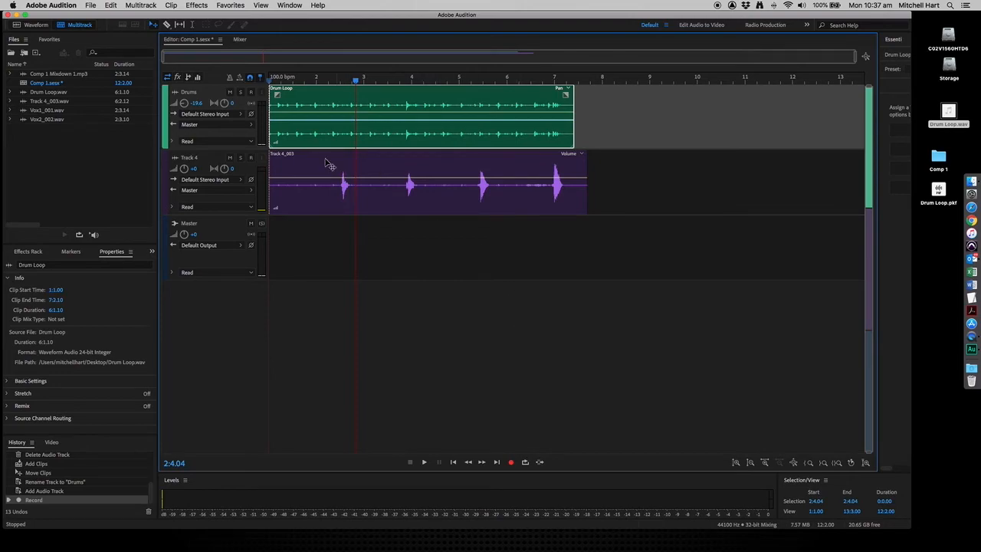
- Mix down the entire session to a new file
click(140, 5)
mouse_move(151, 49)
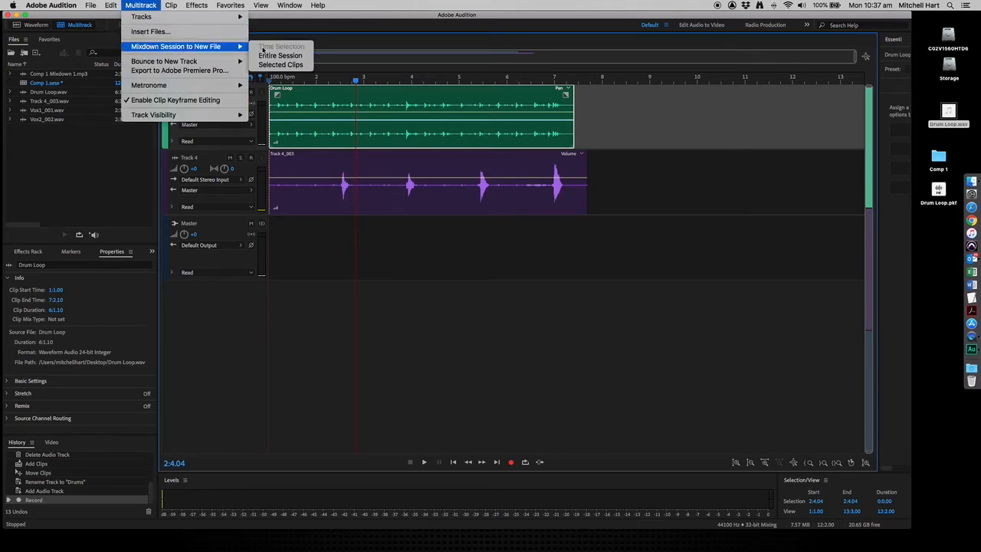
click(281, 57)
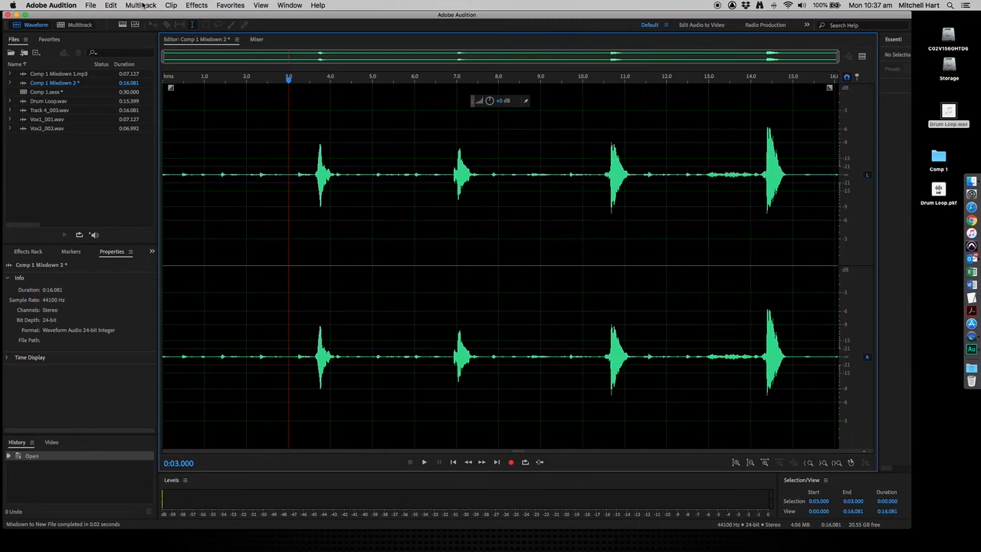
- Save the mixdown as Comp 1 Mixdown 2.mp3 in MP3 Audio format in the desktop's Comp 1 folder
key(super+shift+s)
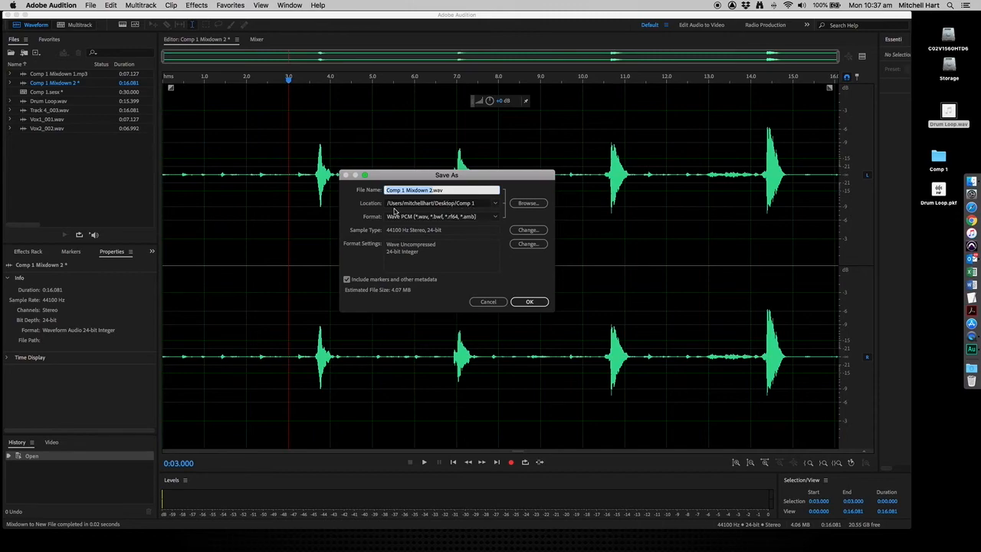
click(494, 221)
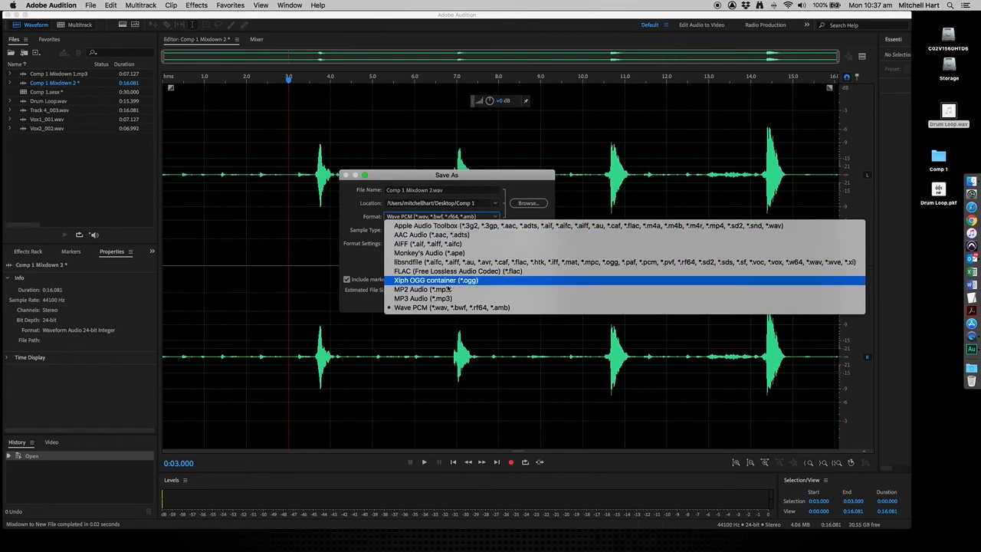
click(502, 299)
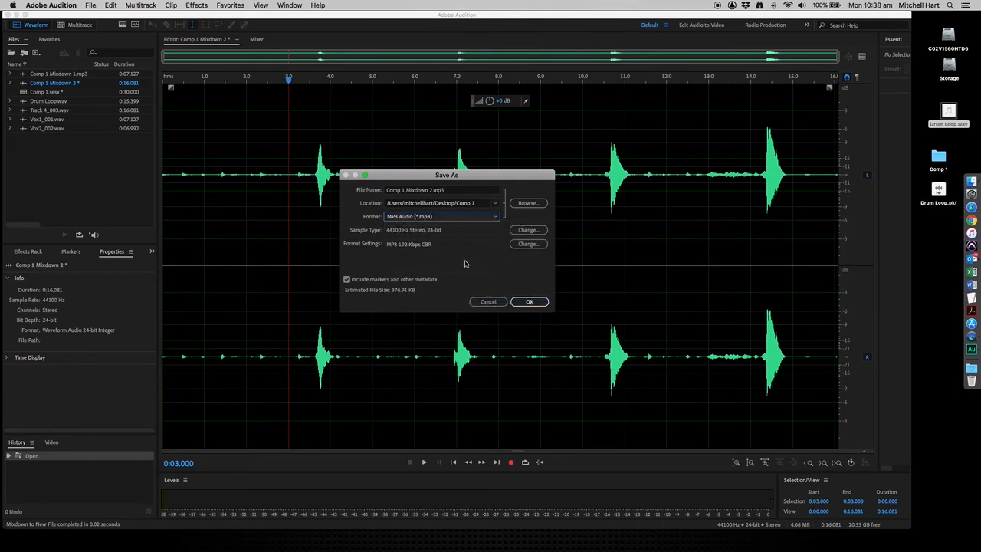
click(529, 302)
click(529, 303)
click(544, 268)
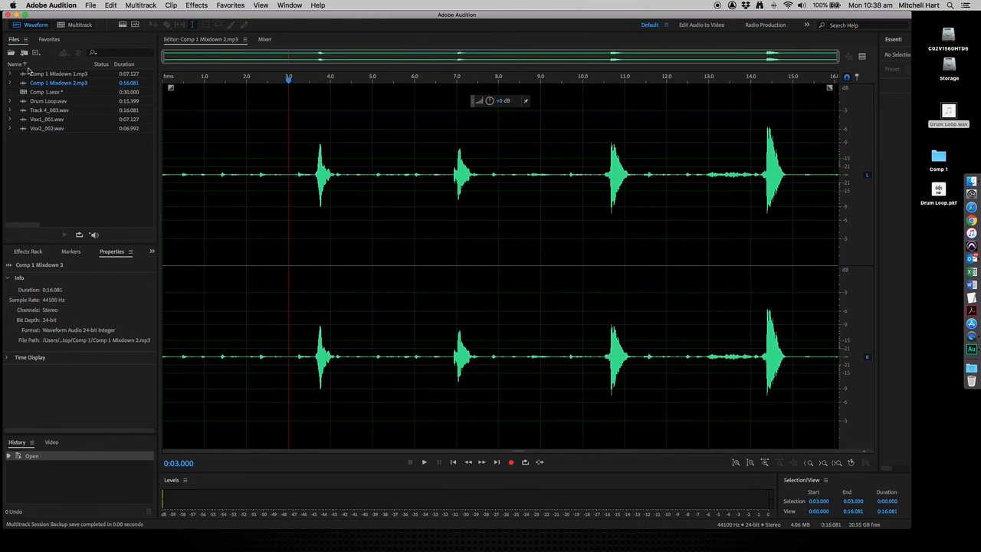
click(79, 135)
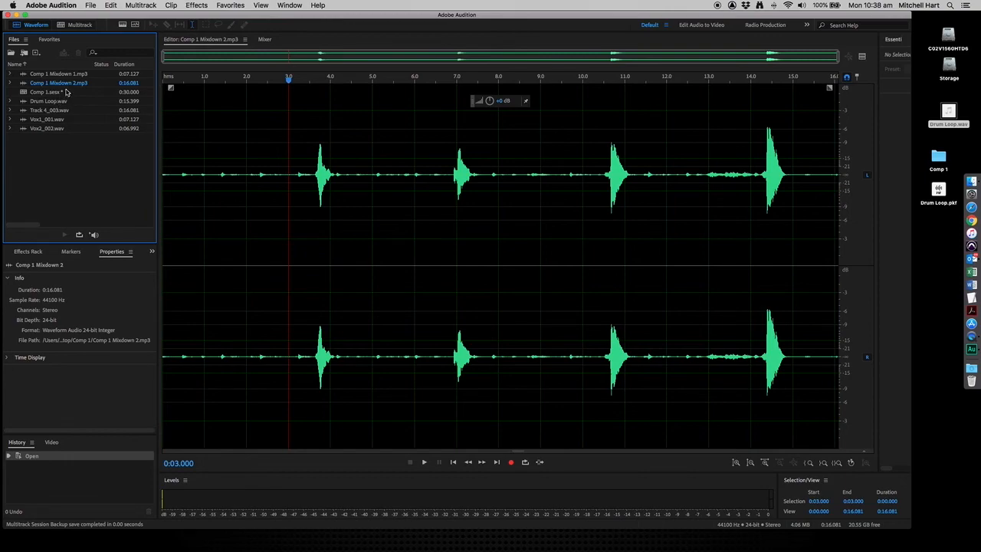
click(90, 6)
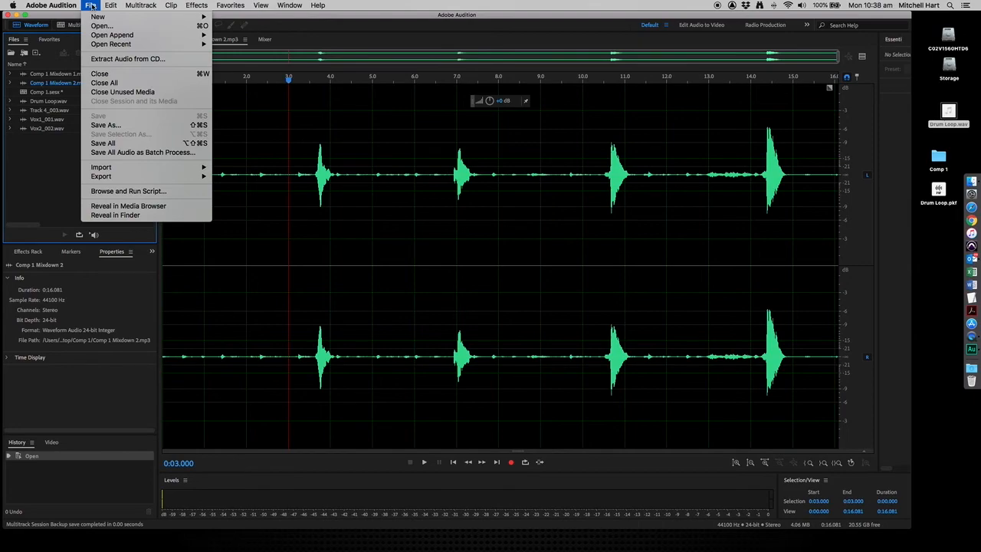
click(91, 5)
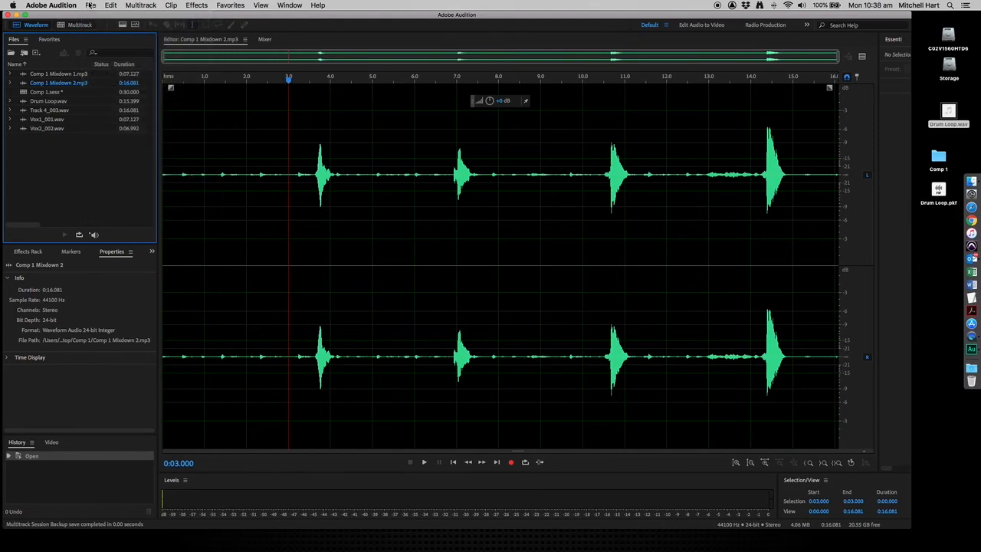
click(90, 5)
click(90, 6)
- Return to the multitrack session and save it, copying the media files located outside into the session folder
click(75, 25)
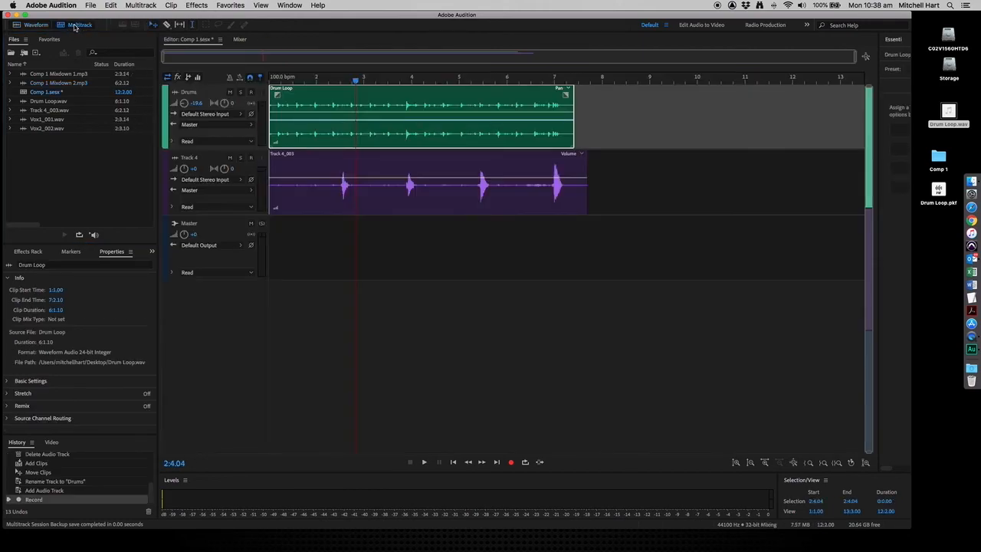
click(91, 5)
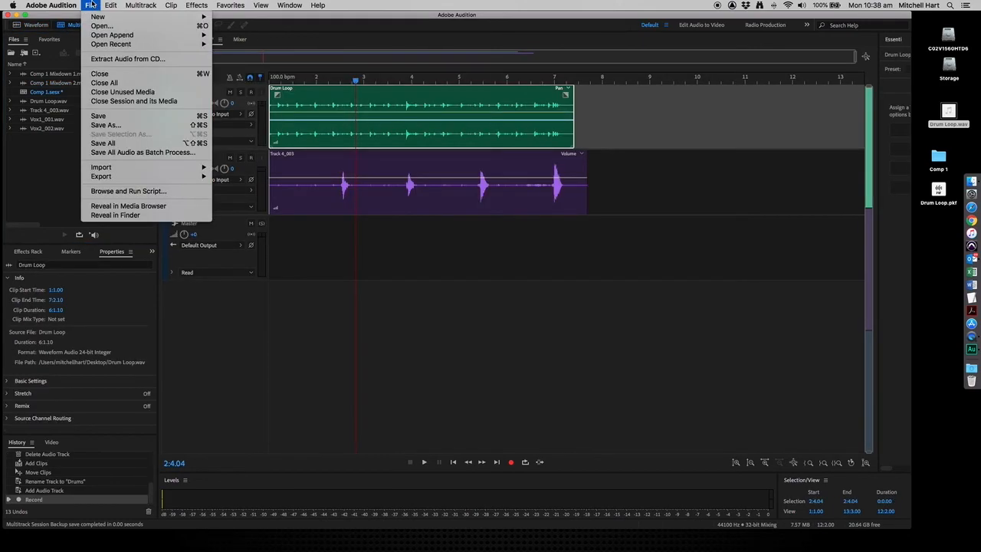
click(100, 116)
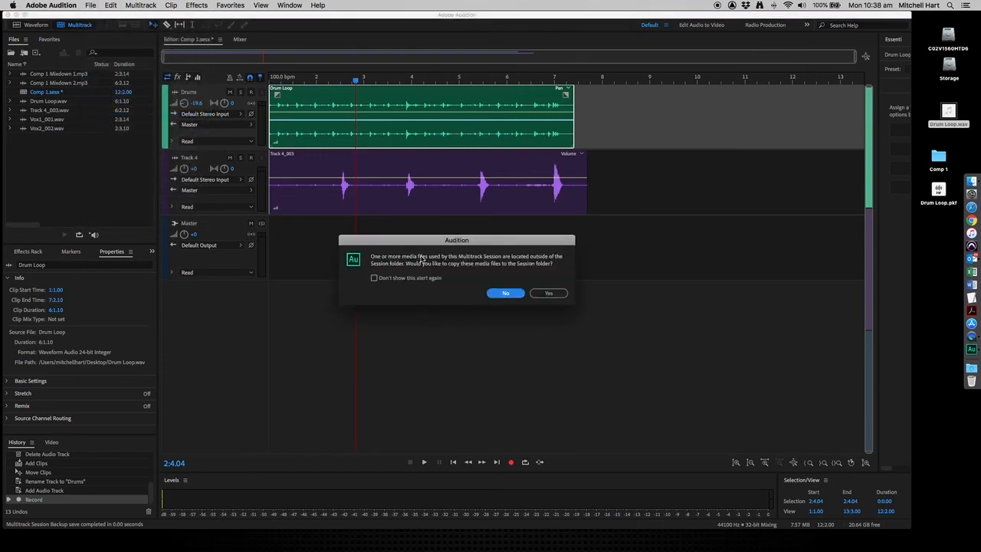
drag(395, 243, 380, 245)
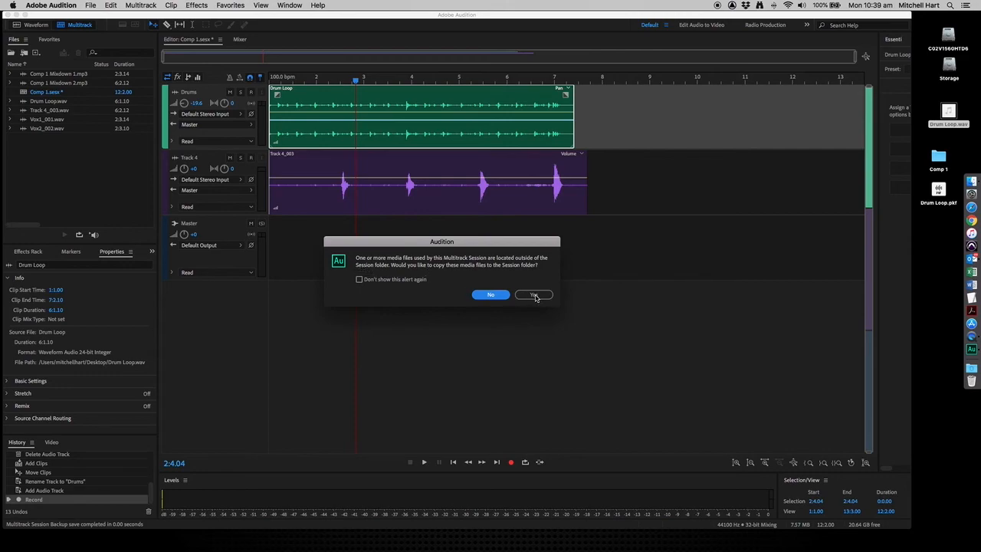
click(534, 295)
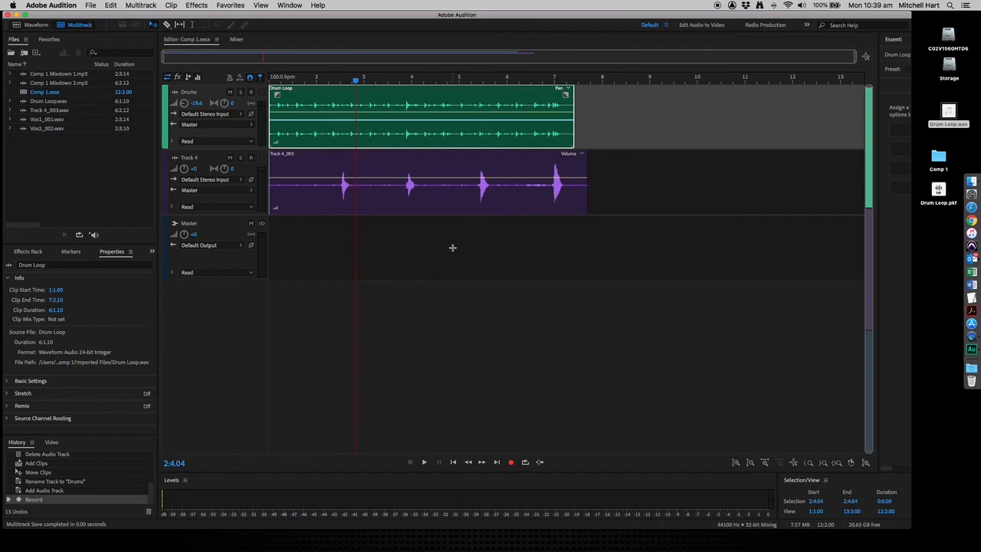
- In the mixer, look over the effect categories for Drums, and set the Drums level to -8.6 dB and Track 4 to -5.3 dB
click(235, 39)
click(212, 106)
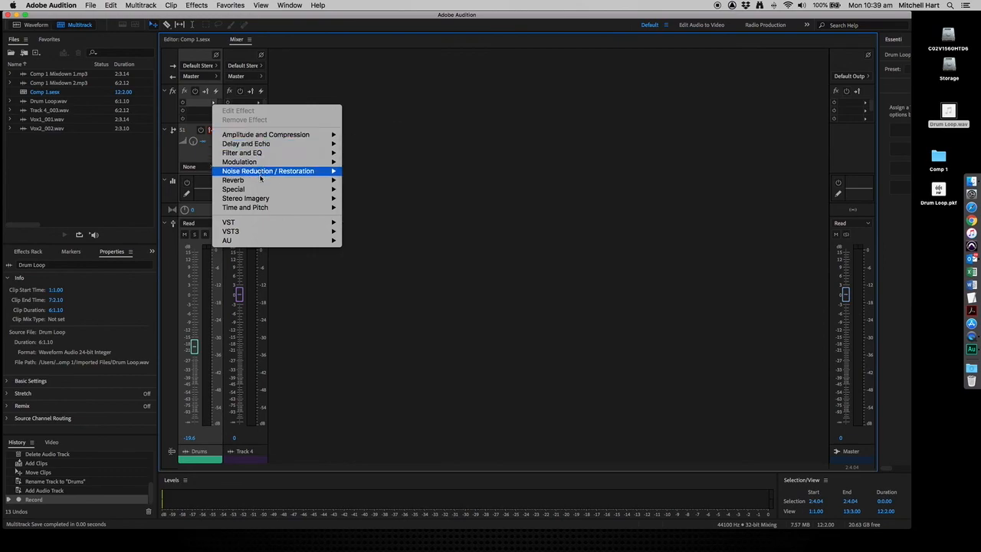
mouse_move(264, 137)
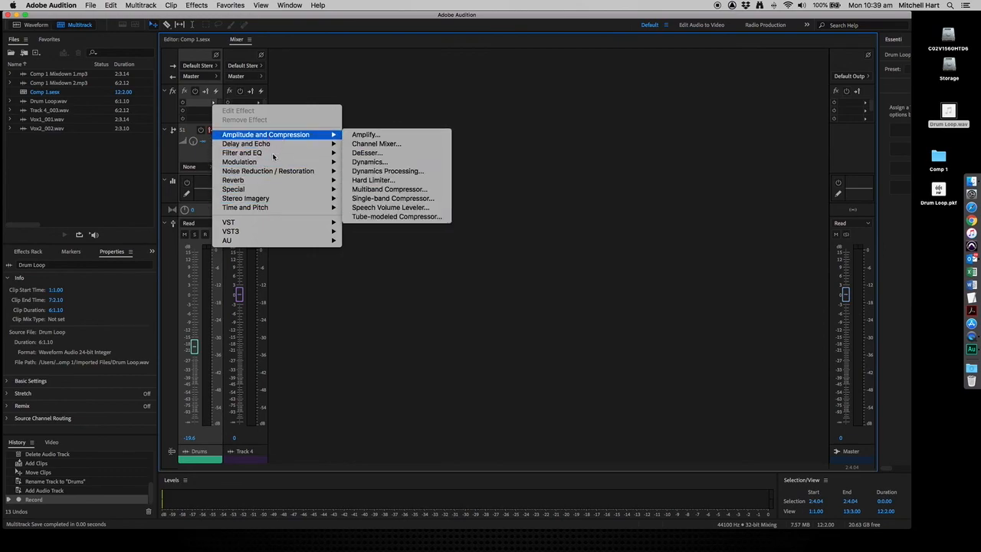
click(394, 82)
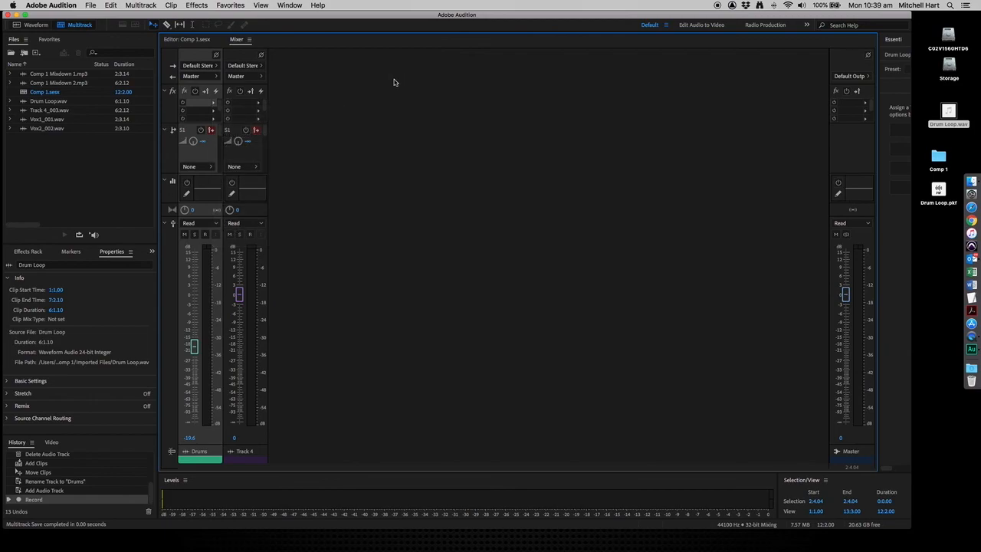
drag(239, 294, 239, 315)
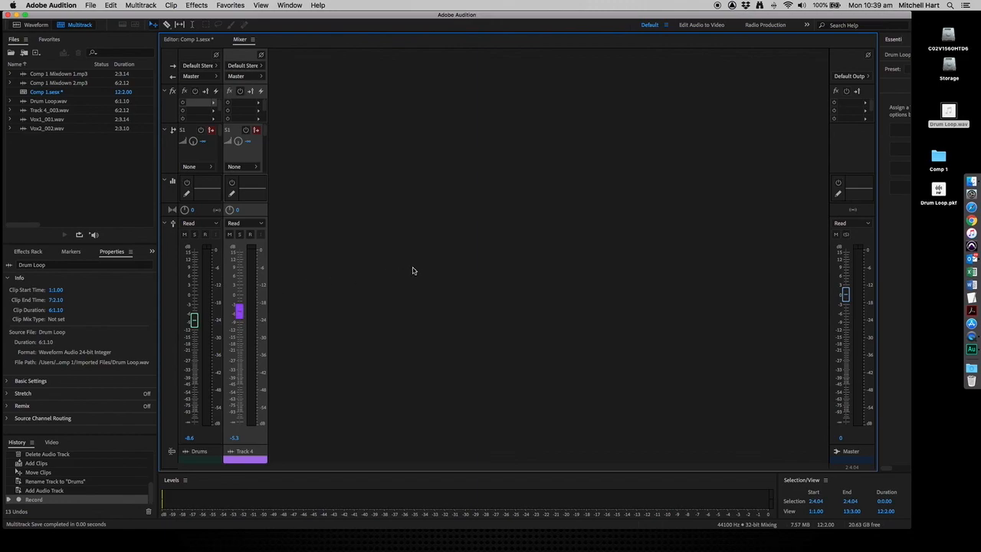